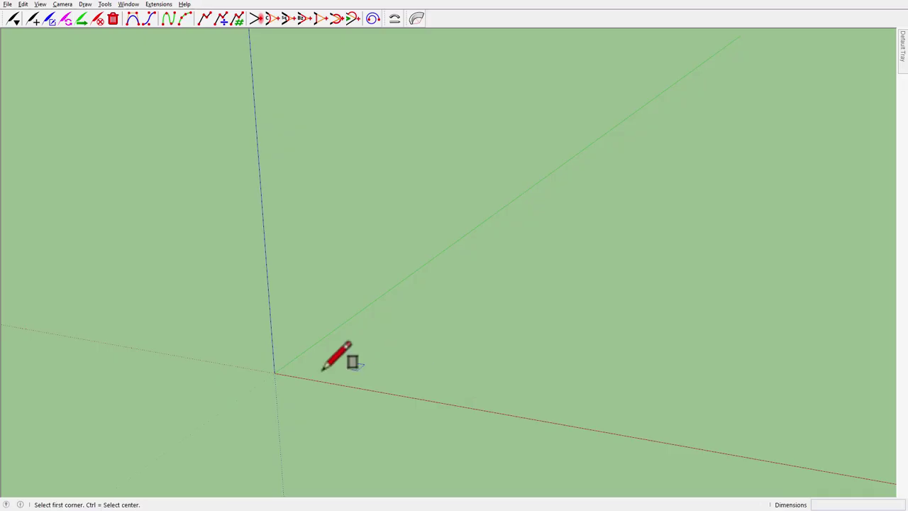
Step: Draw a vertical square face with its first corner at the origin
click(273, 372)
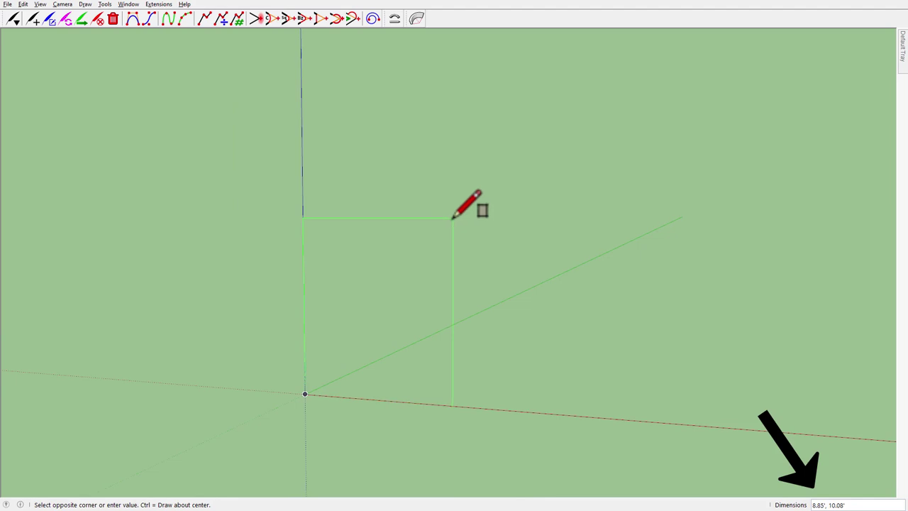
click(452, 218)
key(space)
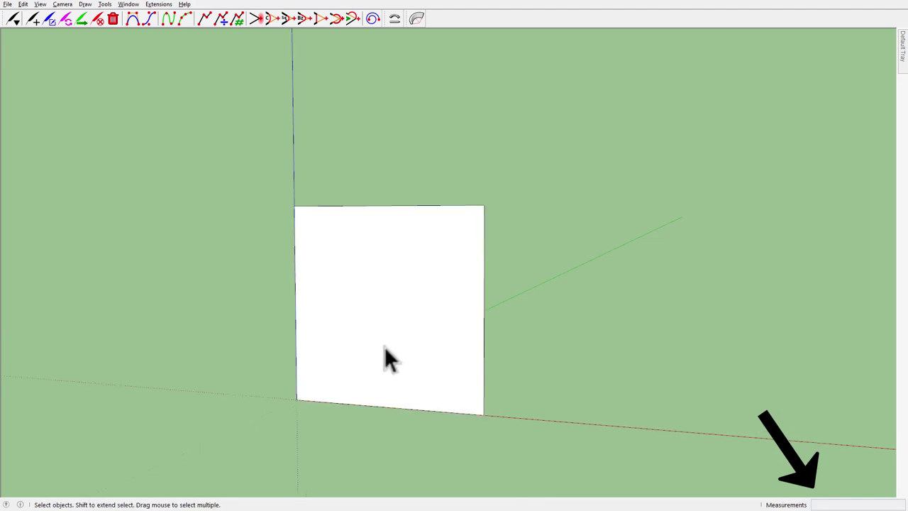
Step: Set the Front standard view and zoom extents to frame the square
scroll(385, 347, up, 4)
mouse_move(462, 248)
middle_down()
mouse_move(442, 273)
mouse_move(361, 246)
middle_up()
key(f)
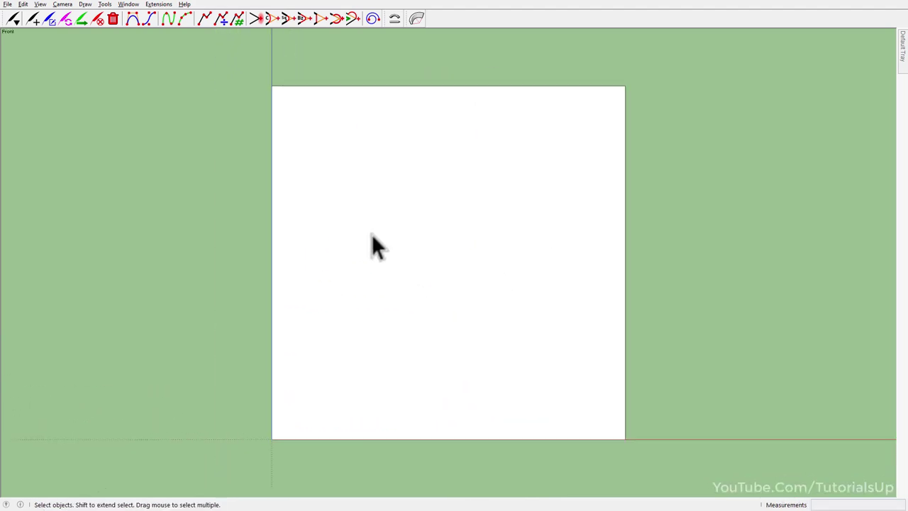
key(shift+z)
Step: Draw lines joining the square's edge midpoints into a diamond
key(l)
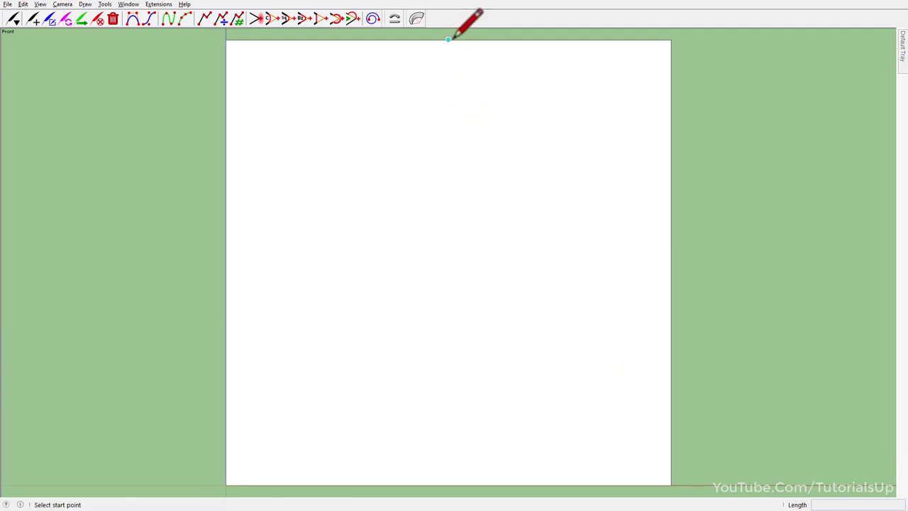
click(448, 40)
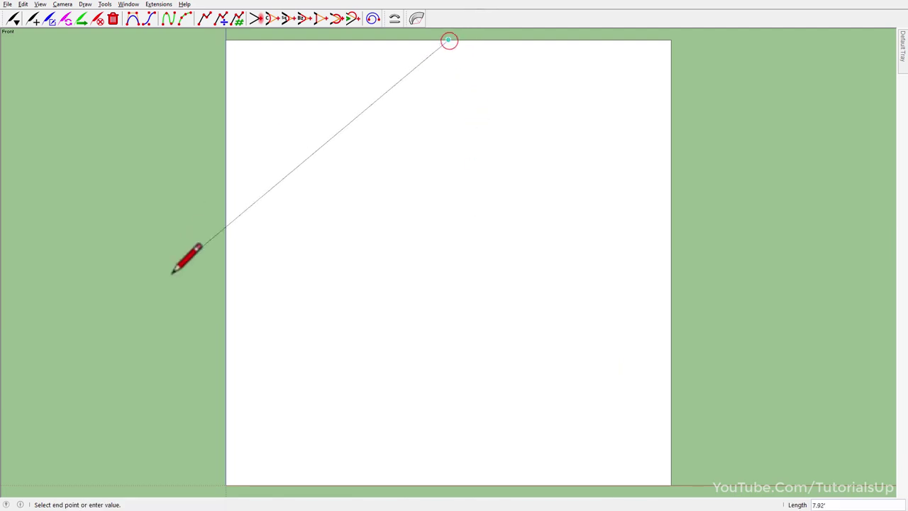
click(225, 263)
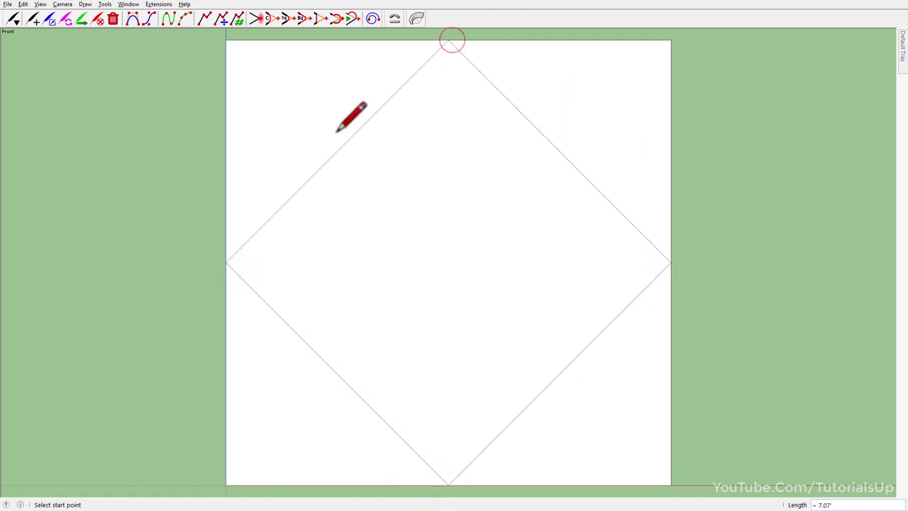
key(space)
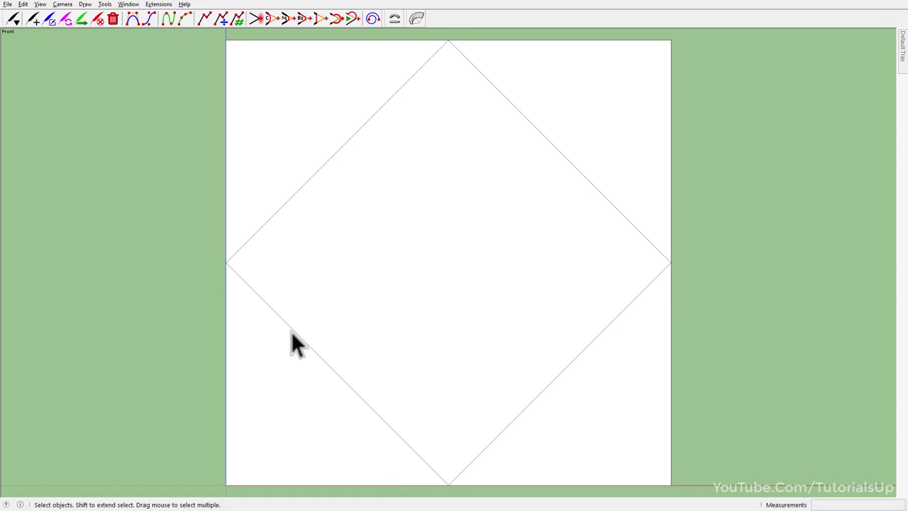
Step: Offset the diamond face inward by 0.75 to create an inset diamond
scroll(291, 333, down, 1)
key(f)
click(384, 219)
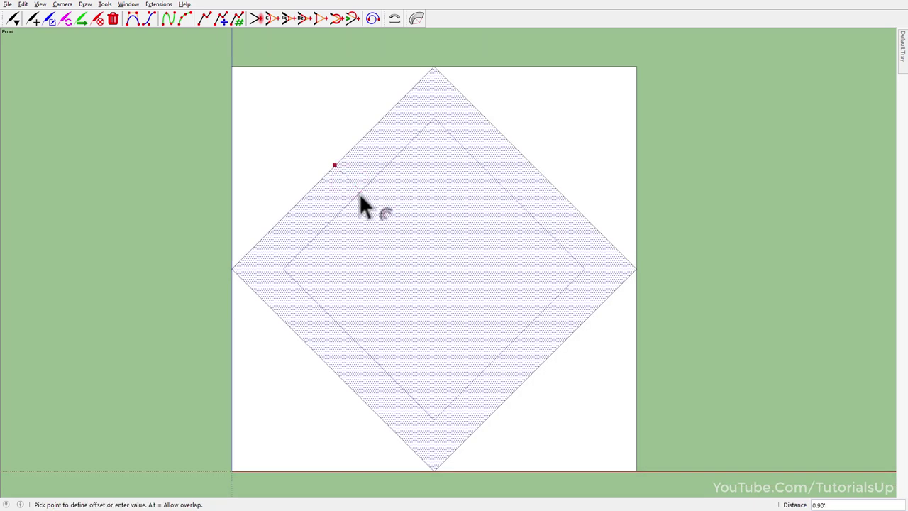
text(0.75)
key(Return)
key(space)
click(817, 269)
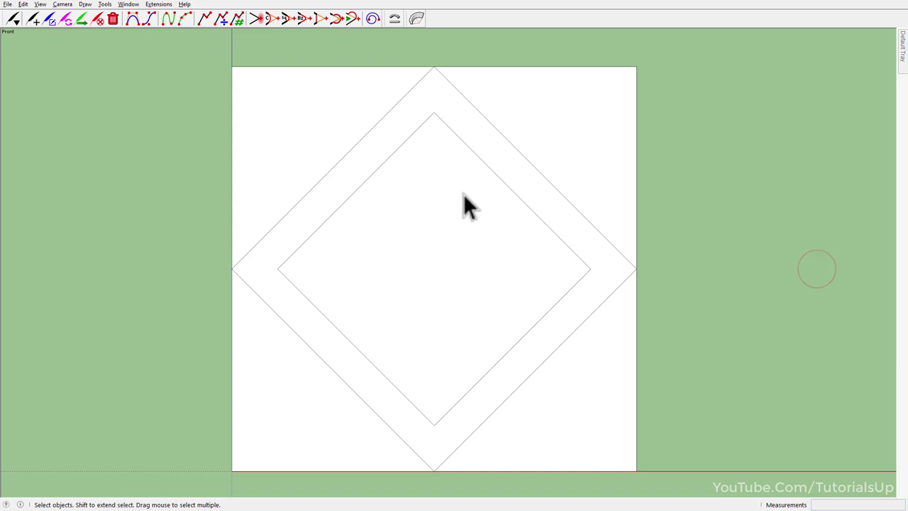
Step: Select all four outer edges of the square
click(388, 156)
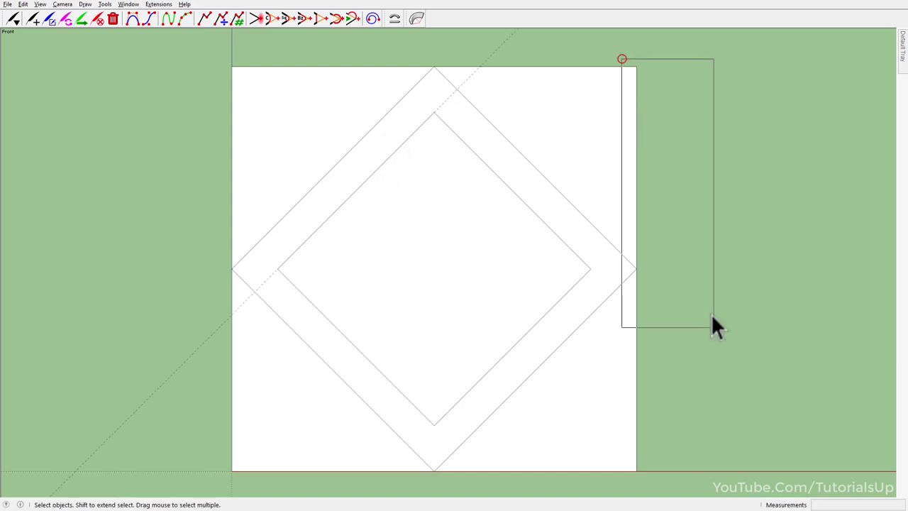
drag(721, 476, 721, 476)
ctrl+drag(189, 462, 708, 497)
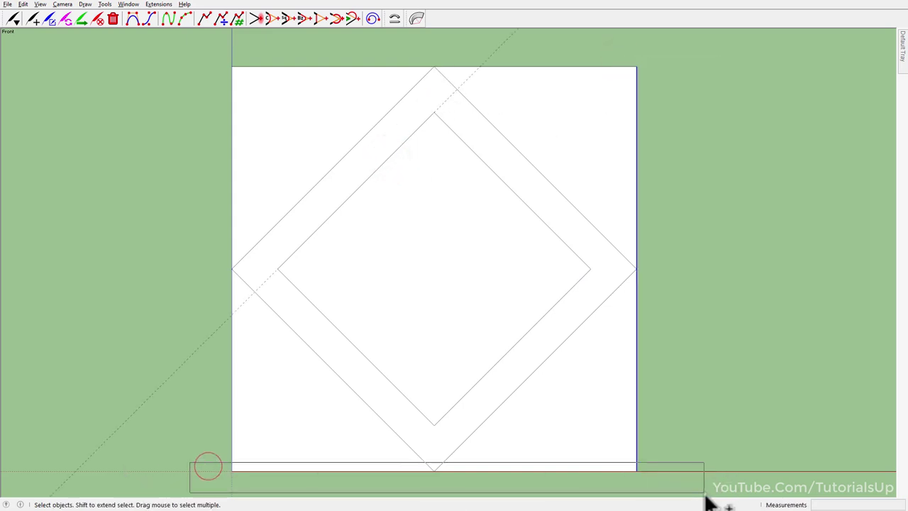
ctrl+drag(196, 45, 254, 497)
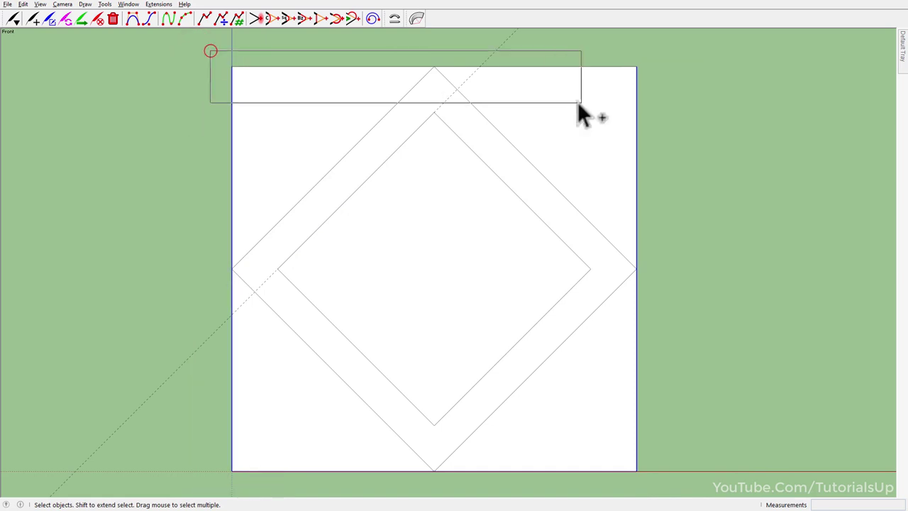
ctrl+drag(711, 88, 710, 89)
Step: Offset the selected edges inward to form a smaller inner square
key(f)
click(511, 68)
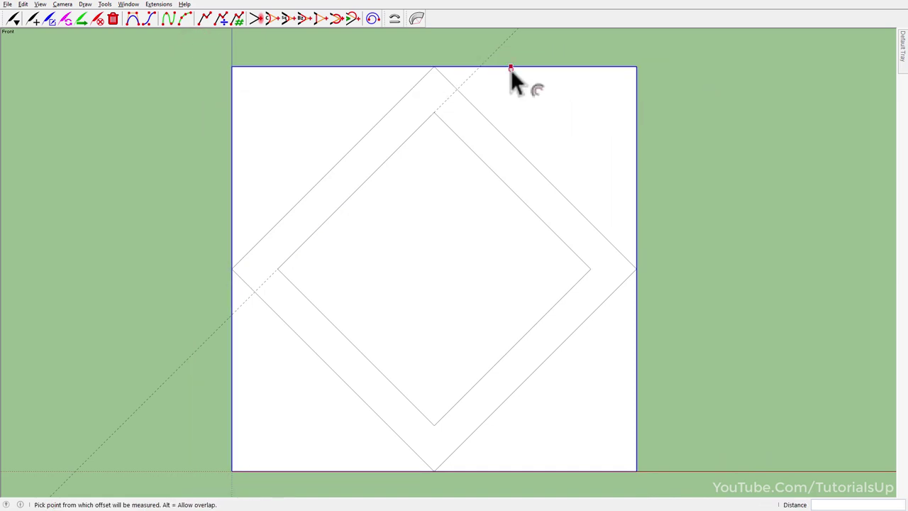
scroll(511, 69, up, 5)
click(422, 129)
scroll(454, 138, down, 3)
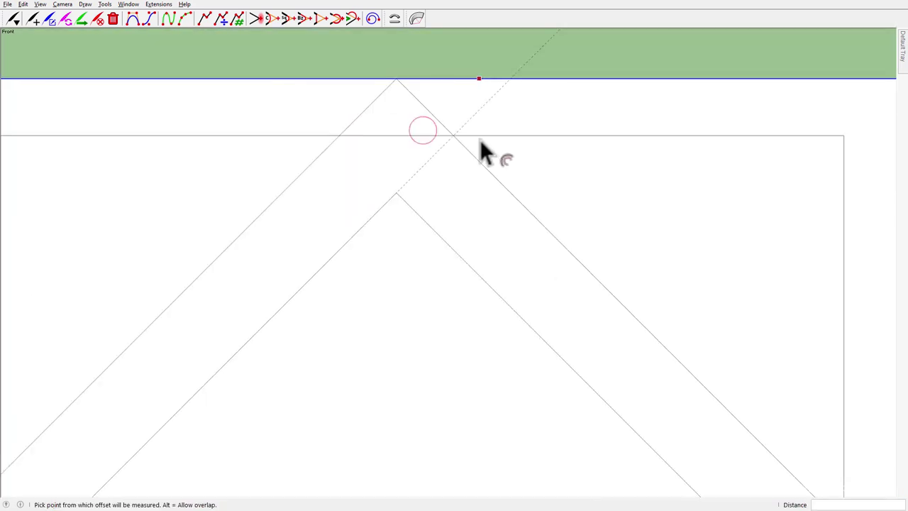
scroll(483, 128, down, 3)
key(space)
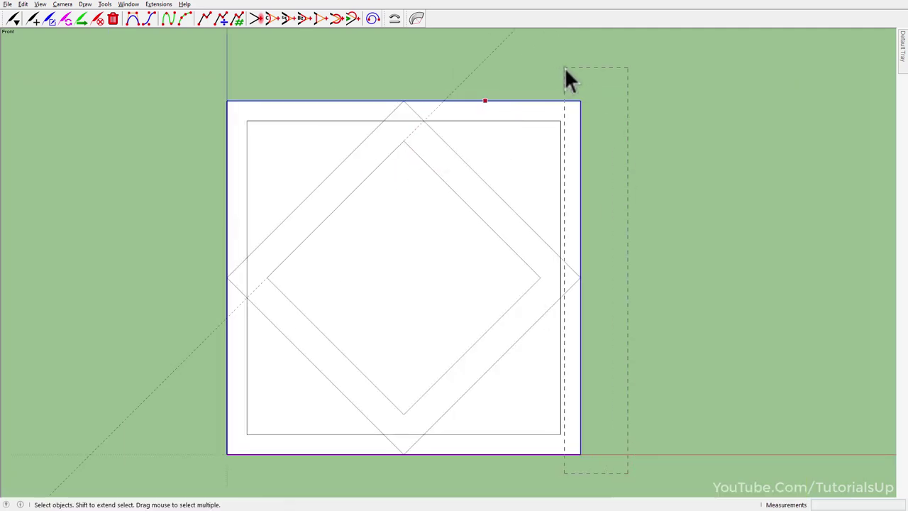
Step: Delete the outer border strips and orbit to a tilted 3D view
drag(565, 68, 566, 67)
shift+drag(592, 105, 138, 32)
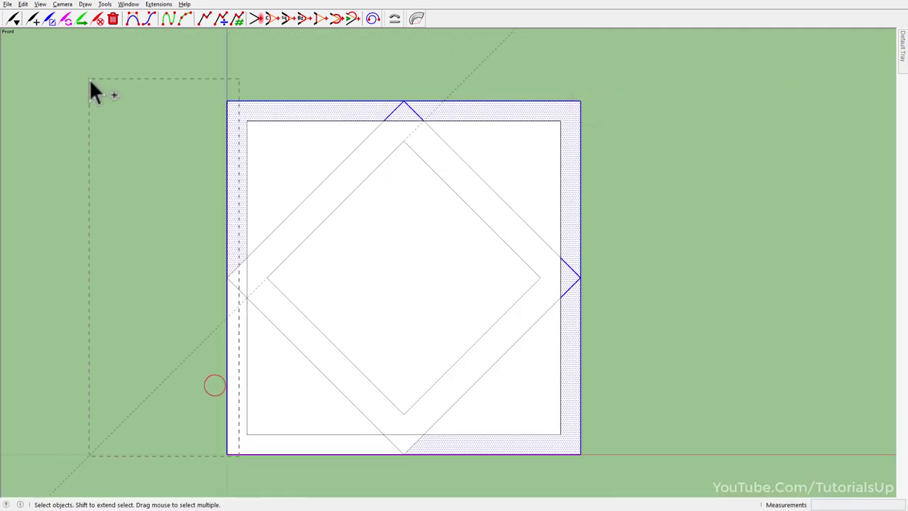
shift+drag(239, 456, 90, 79)
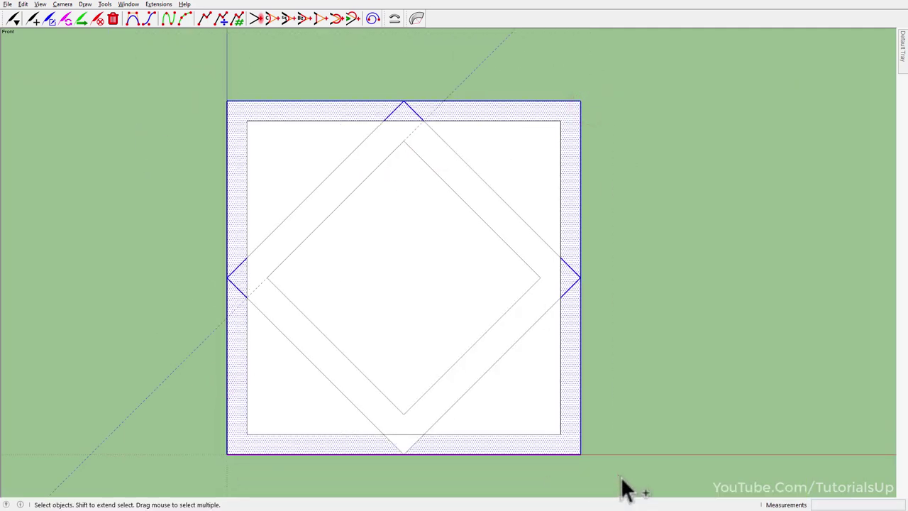
click(593, 330)
middle_drag(593, 330, 546, 326)
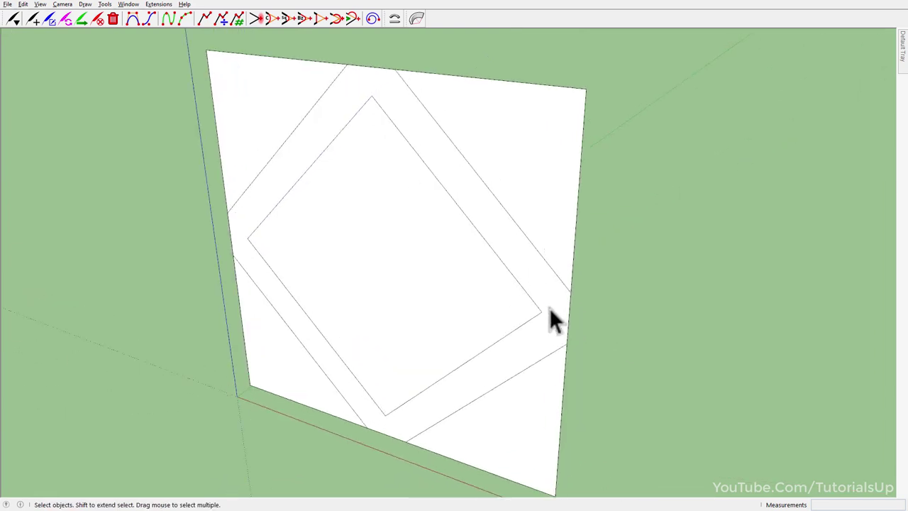
Step: Paint the band between the two diamonds red
click(551, 310)
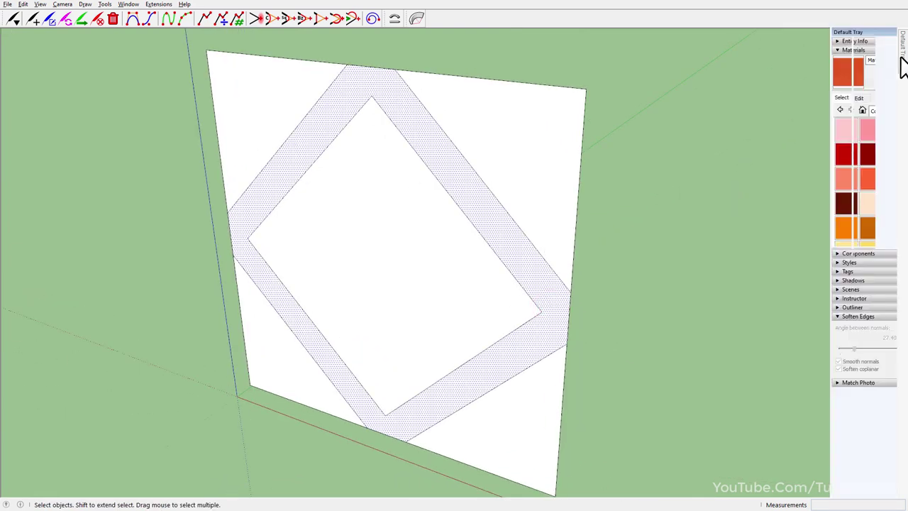
click(880, 138)
click(548, 287)
Step: Push/Pull the red band out into a 0.70' thick frame
key(p)
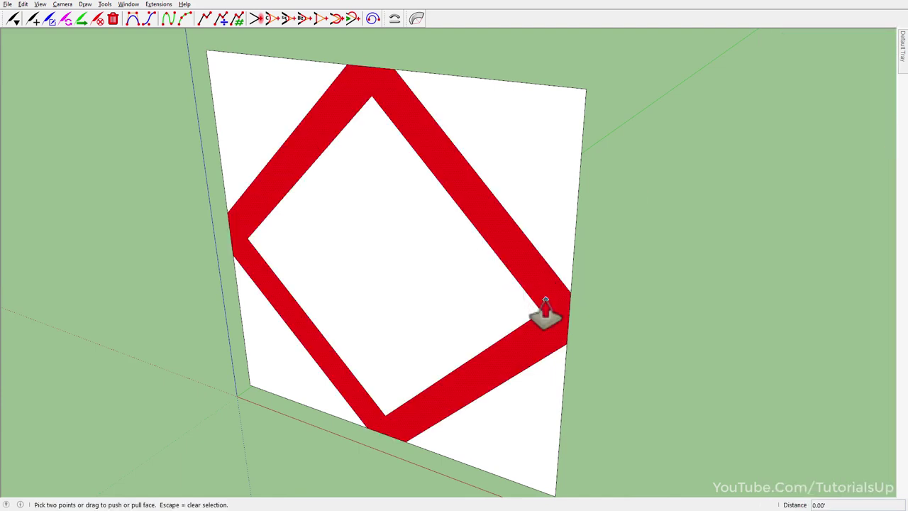
drag(563, 321, 541, 332)
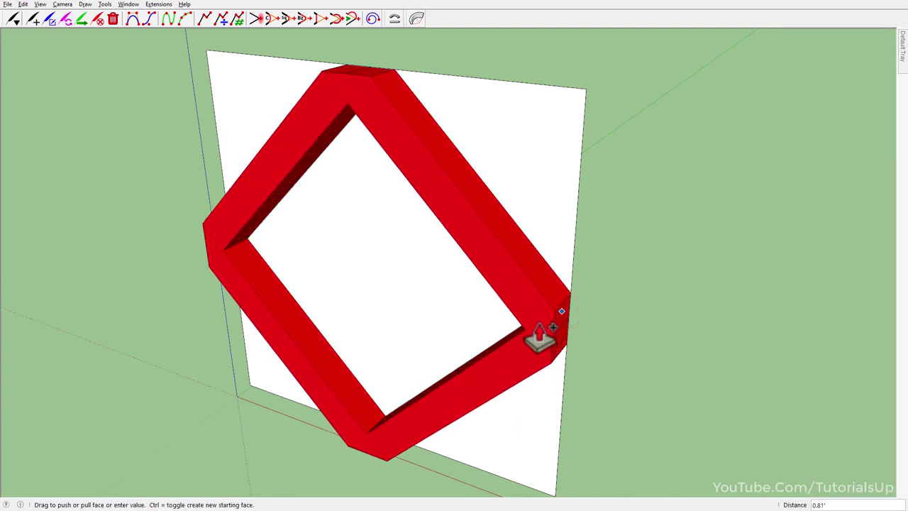
text(7)
key(Return)
middle_drag(540, 333, 525, 374)
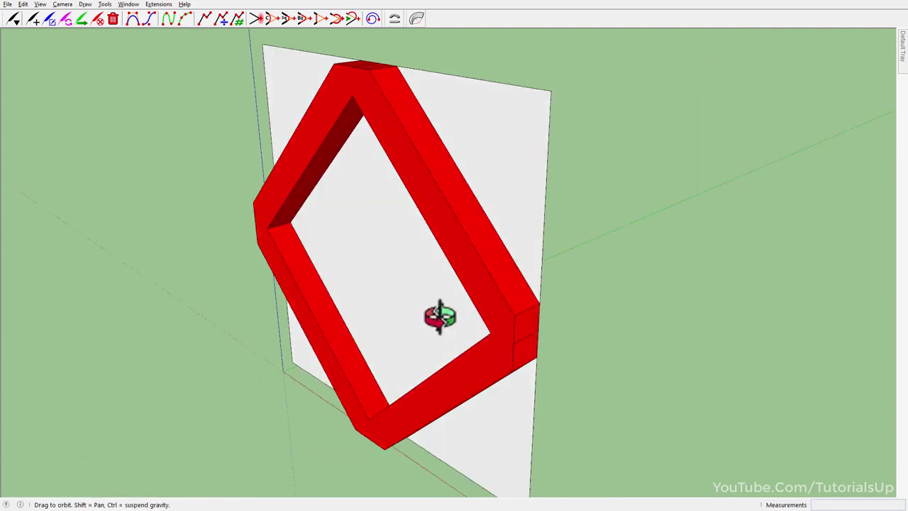
Step: Erase the seam edges at the frame's top and lower corners
key(e)
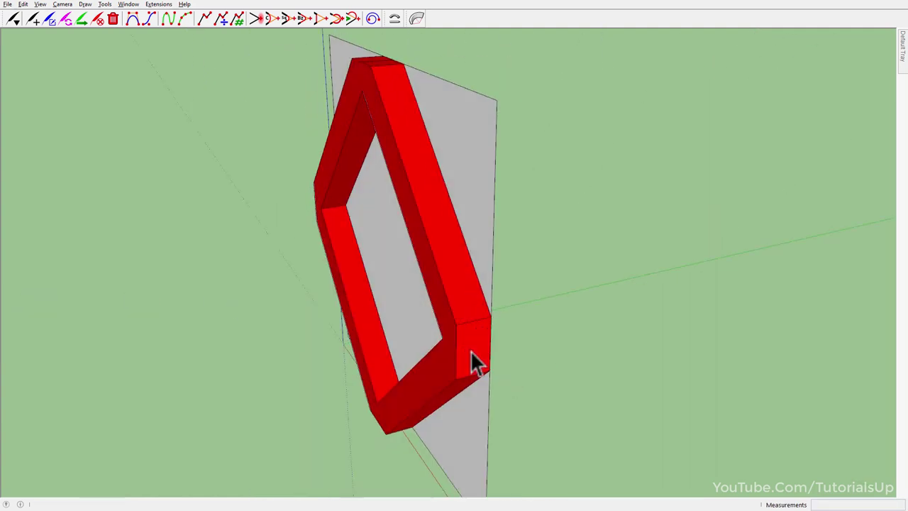
mouse_move(470, 351)
middle_down()
mouse_move(435, 268)
mouse_move(314, 169)
middle_up()
scroll(314, 168, up, 3)
key(e)
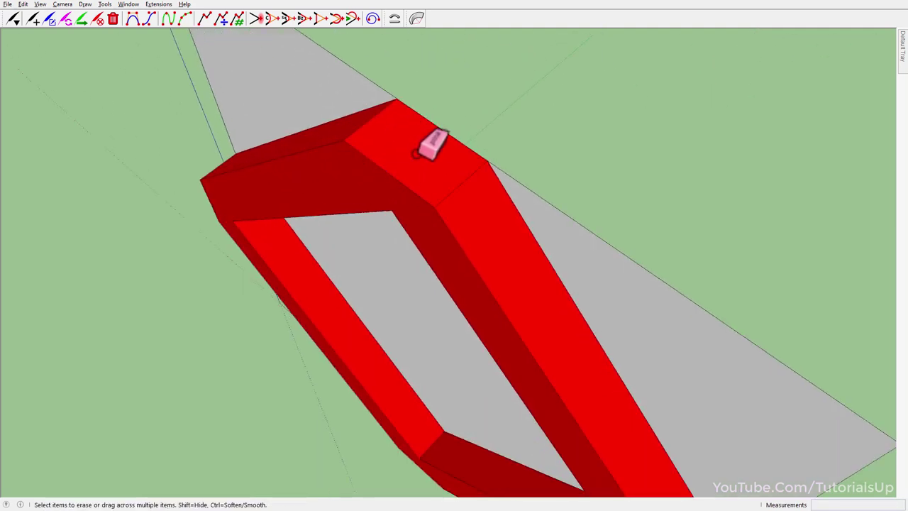
click(417, 153)
key(space)
middle_drag(513, 209, 523, 203)
scroll(525, 362, up, 3)
key(e)
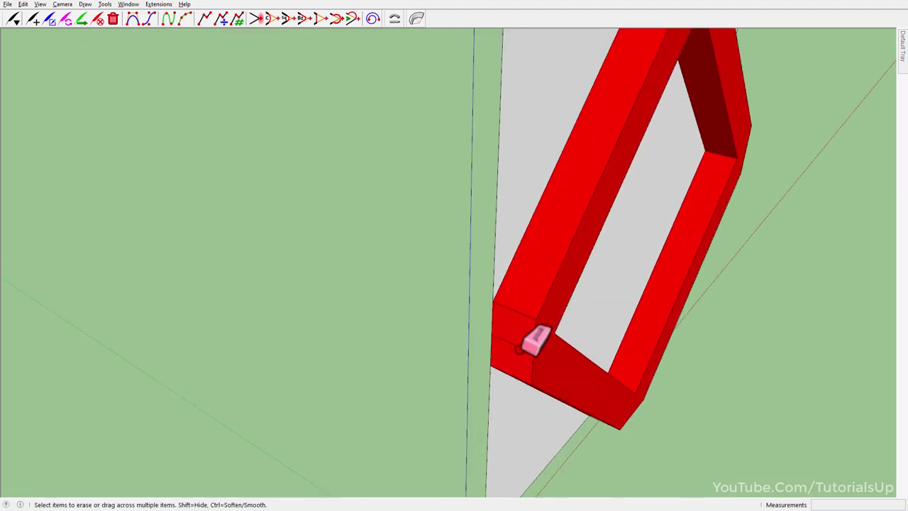
click(521, 350)
key(space)
mouse_move(547, 371)
middle_down()
mouse_move(385, 61)
mouse_move(655, 331)
mouse_move(551, 205)
mouse_move(324, 280)
mouse_move(270, 211)
mouse_move(412, 373)
mouse_move(415, 142)
mouse_move(518, 234)
mouse_move(318, 260)
mouse_move(299, 212)
mouse_move(487, 325)
mouse_move(524, 250)
mouse_move(552, 369)
mouse_move(164, 99)
middle_up()
Step: Select the red frame together with its square face
scroll(655, 331, up, 3)
key(e)
triple_click(524, 250)
Step: Copy the panel beside itself to make a row of three panels
key(m)
click(237, 112)
key(ctrl)
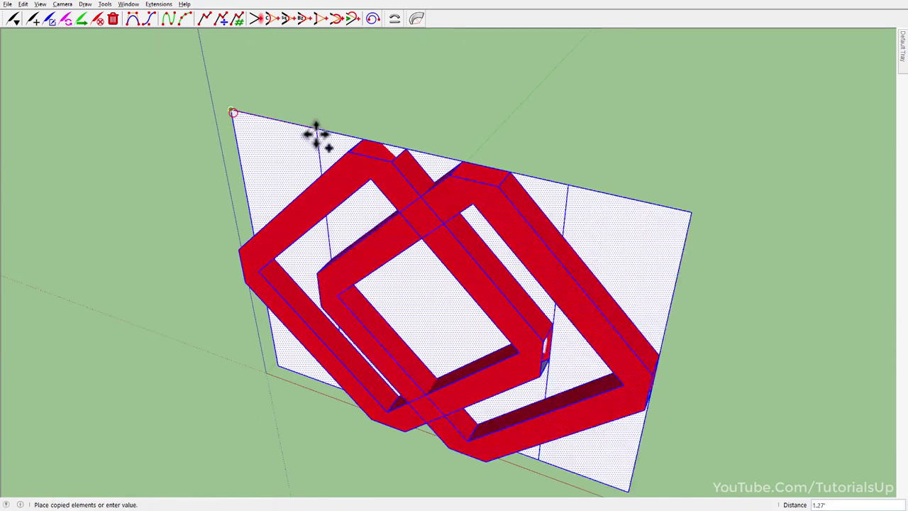
scroll(563, 188, up, 3)
click(569, 189)
scroll(301, 188, down, 3)
scroll(300, 188, down, 2)
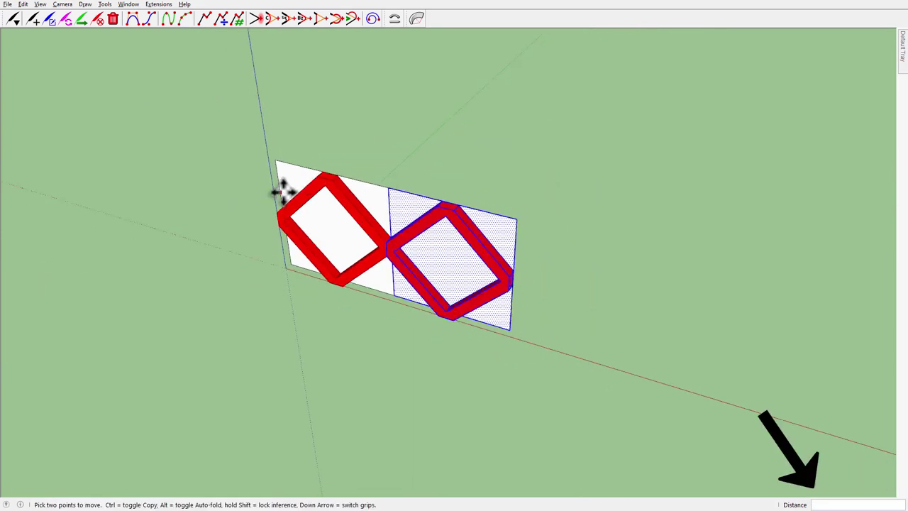
text(x)
key(Return)
key(space)
Step: In front view, select the panel's top and bottom border edges
key(f)
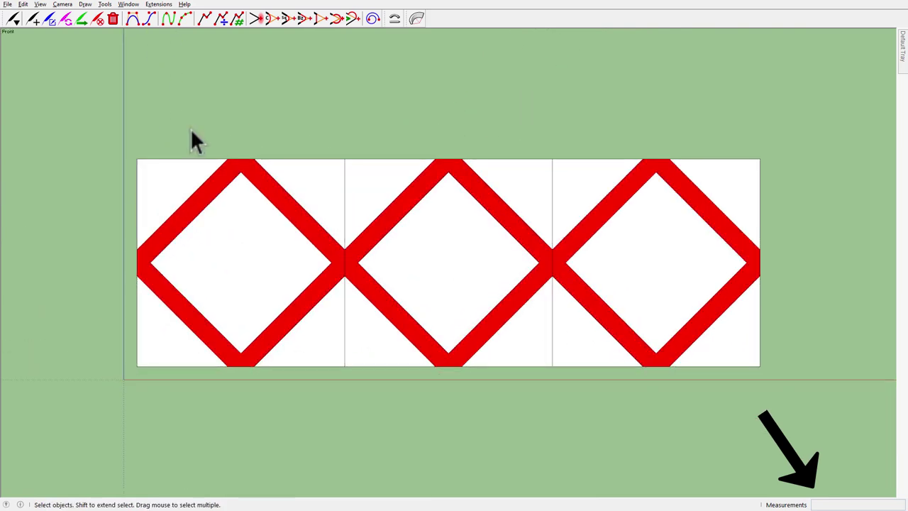
mouse_move(105, 112)
mouse_down()
mouse_move(770, 170)
mouse_move(836, 164)
mouse_up()
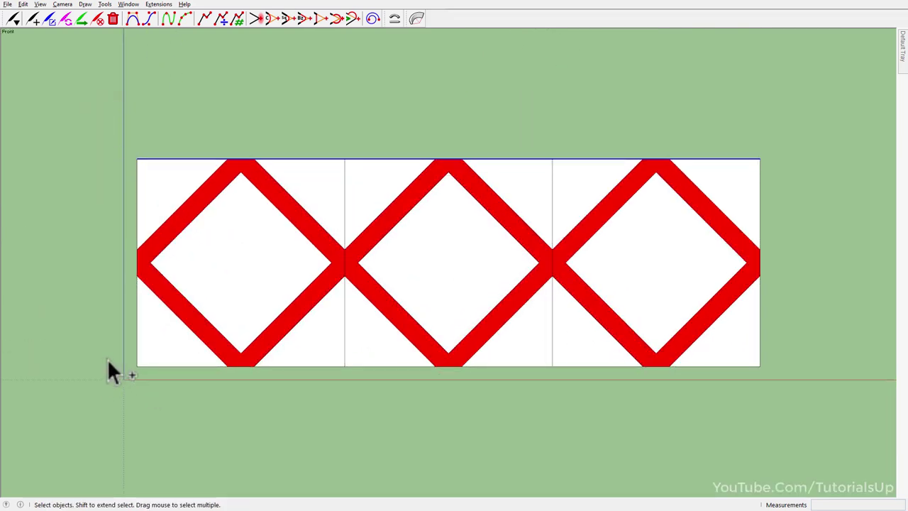
mouse_move(108, 358)
mouse_down()
mouse_move(790, 458)
mouse_move(792, 468)
mouse_up()
middle_drag(755, 294, 444, 166)
Step: Hide the selected top and bottom border edges
scroll(454, 178, up, 3)
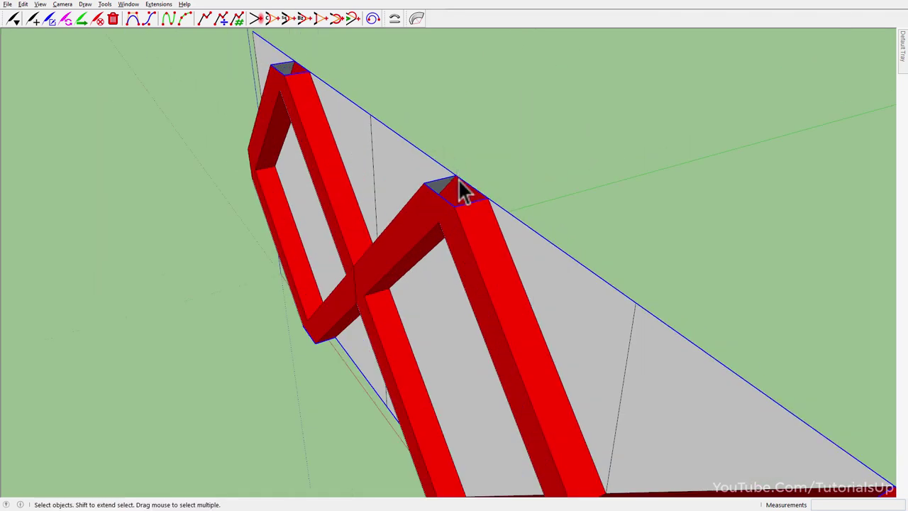
right_click(459, 181)
click(497, 36)
key(f)
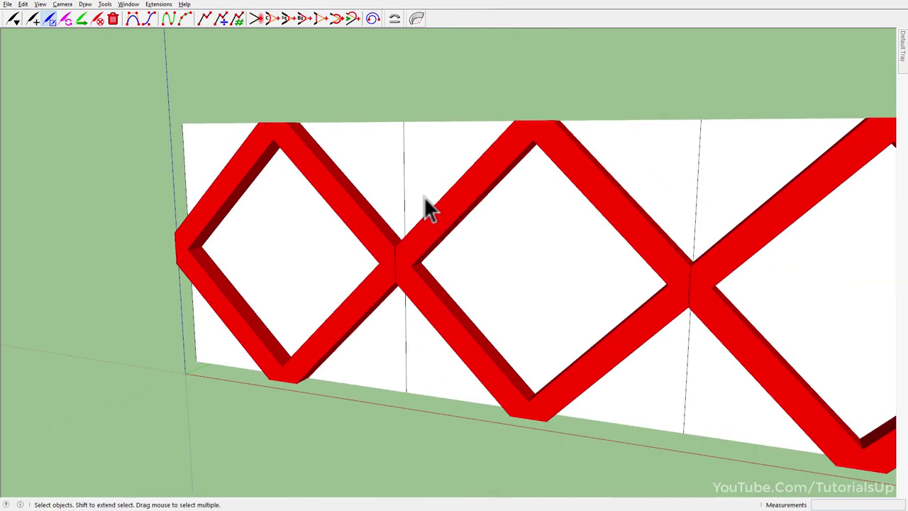
Step: Select all connected lattice geometry and make it a group
key(e)
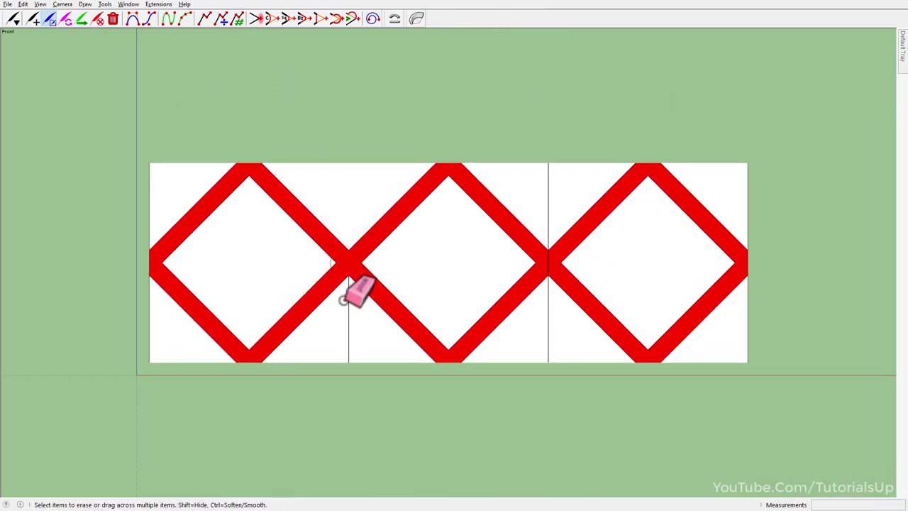
mouse_move(556, 230)
middle_down()
mouse_move(456, 314)
mouse_move(199, 222)
mouse_move(594, 305)
middle_up()
key(space)
triple_click(561, 269)
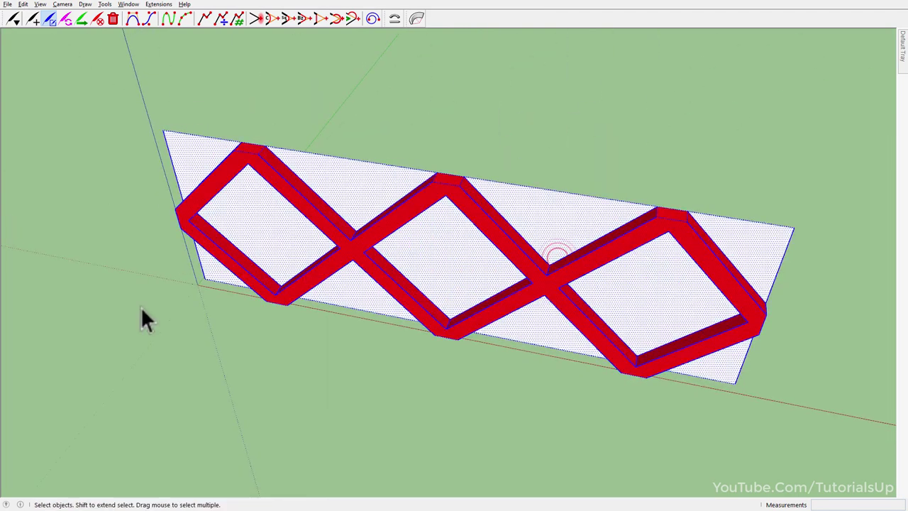
middle_drag(142, 314, 509, 284)
right_click(440, 249)
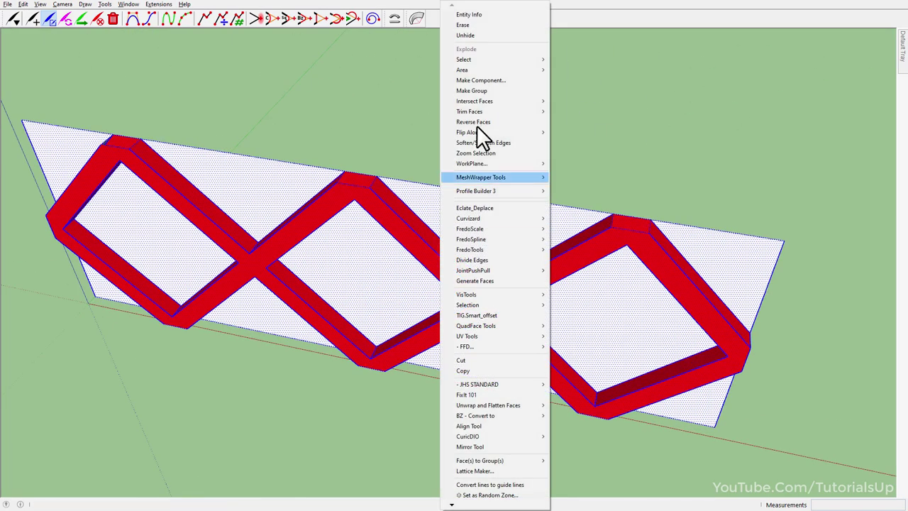
click(510, 91)
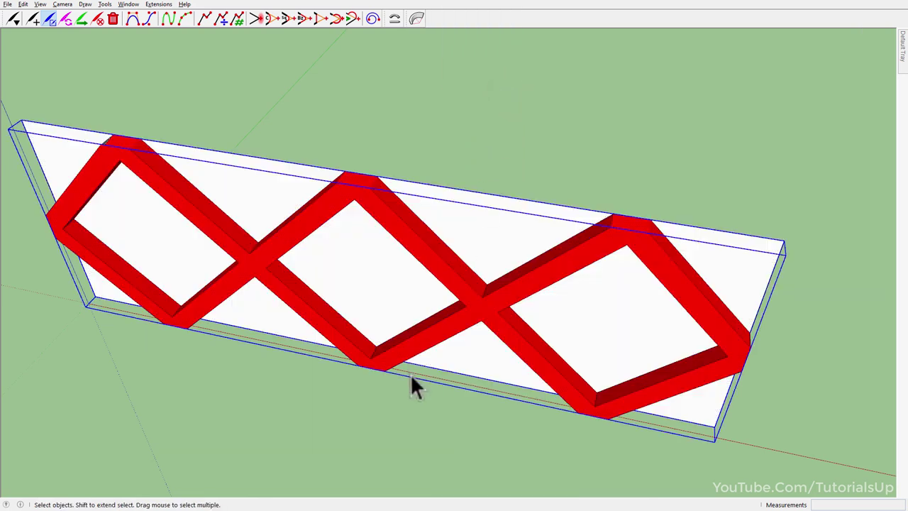
middle_drag(411, 376, 442, 362)
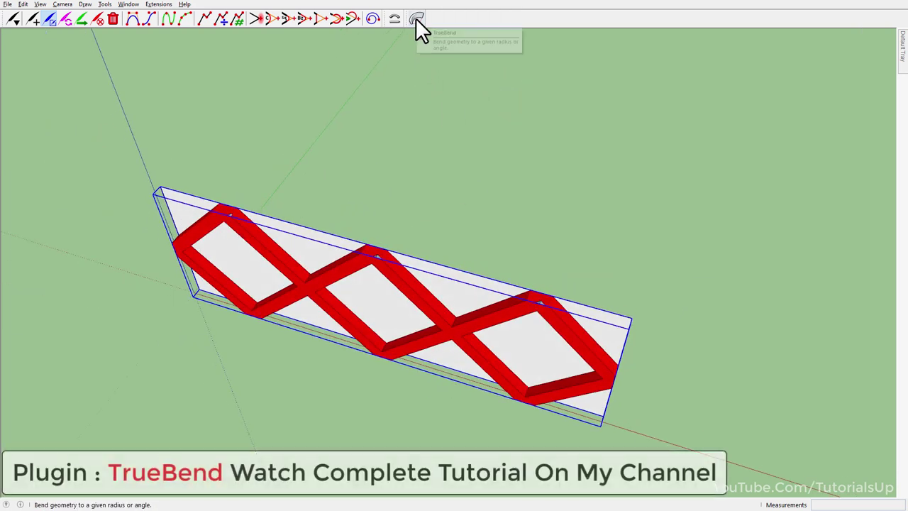
Step: TrueBend the grouped panel 360° and commit it into a cylinder
click(416, 18)
scroll(349, 420, down, 1)
scroll(352, 383, up, 3)
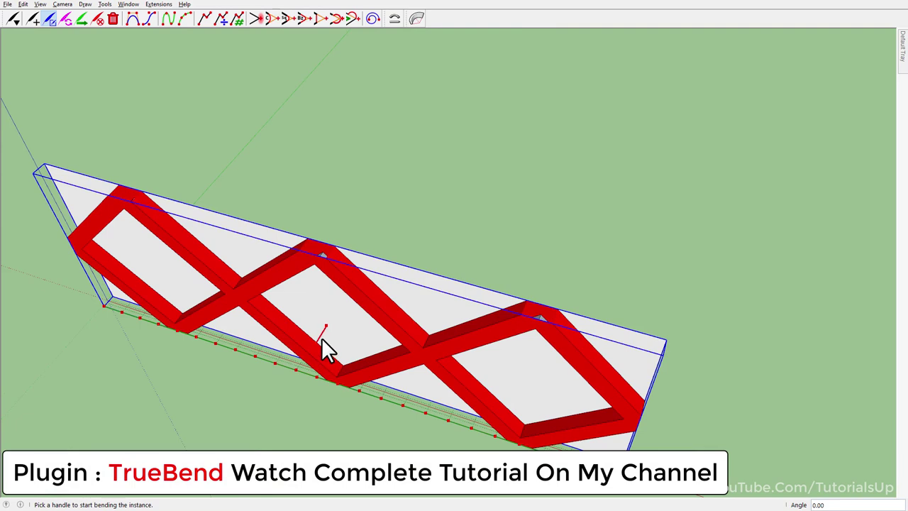
drag(320, 339, 419, 135)
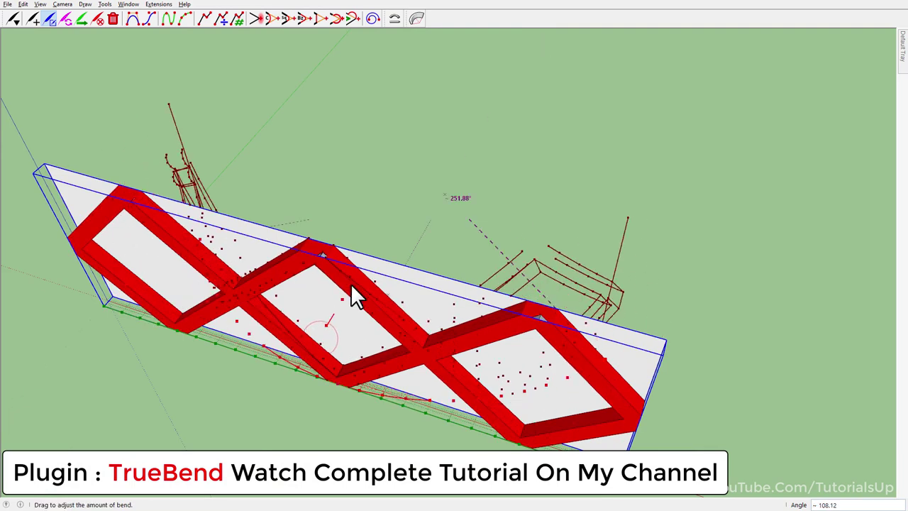
right_click(421, 131)
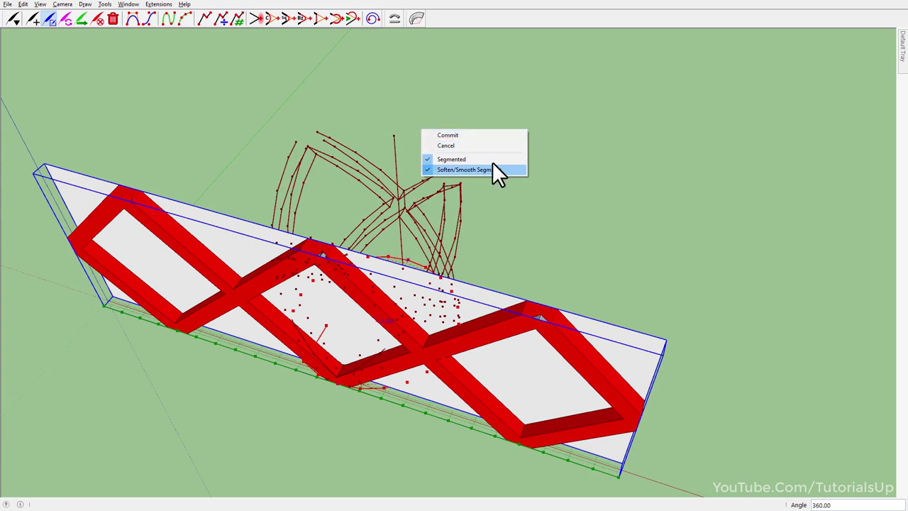
click(493, 136)
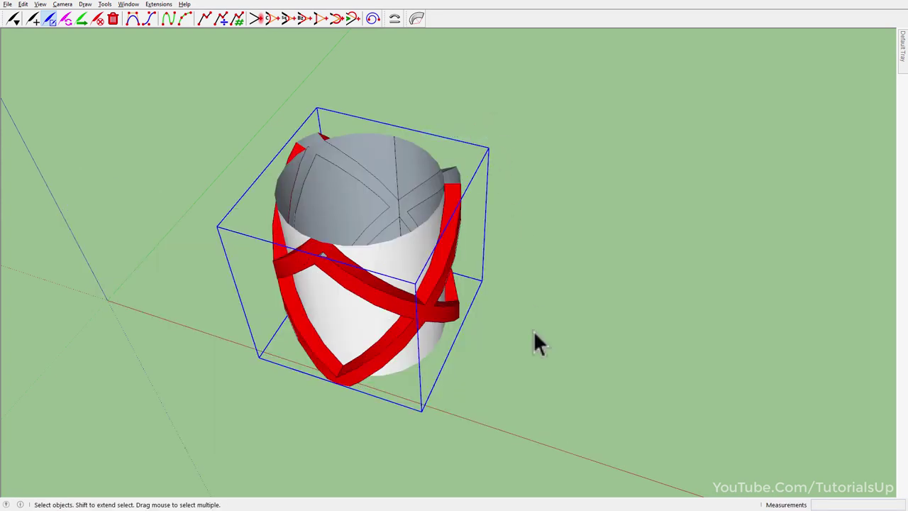
mouse_move(534, 331)
middle_down()
mouse_move(463, 345)
mouse_move(526, 251)
middle_up()
Step: Rotate the cylinder 90° so it lies on its side
key(q)
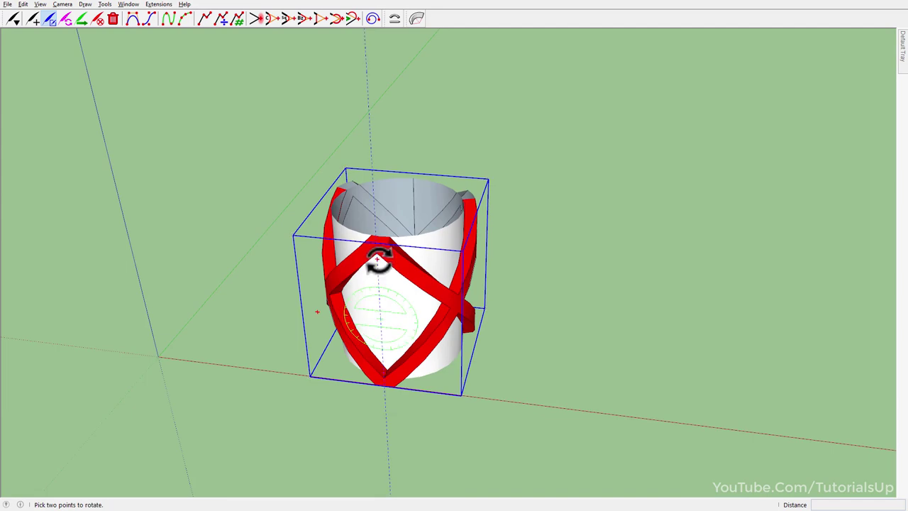
click(478, 325)
key(m)
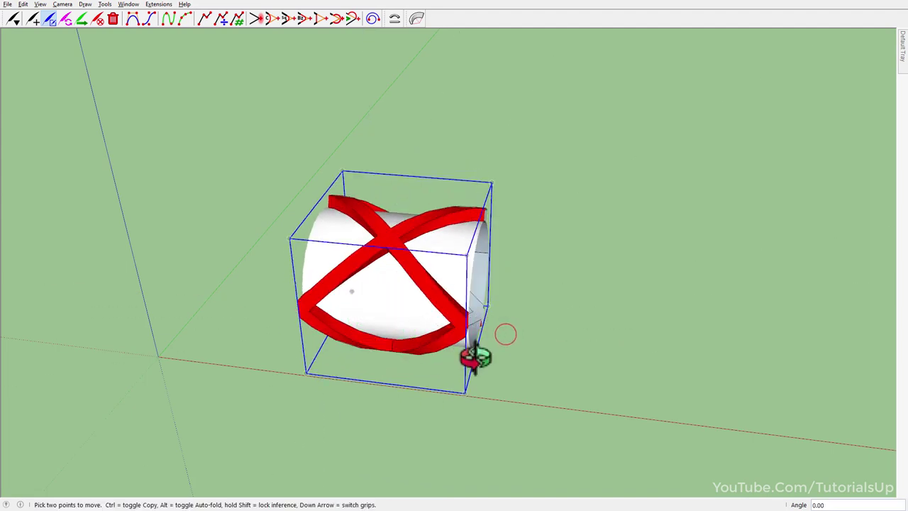
mouse_move(480, 359)
middle_down()
mouse_move(586, 334)
mouse_move(449, 263)
middle_up()
Step: Explode the cylinder group and scale it 1.45 along the red axis
key(space)
right_click(444, 253)
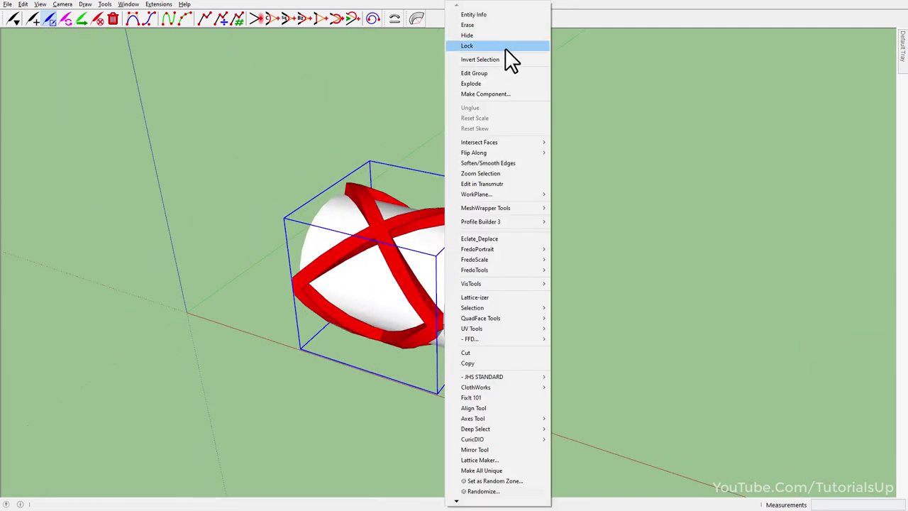
click(490, 83)
key(s)
scroll(454, 284, up, 3)
mouse_move(491, 274)
mouse_down()
mouse_move(563, 291)
mouse_move(553, 290)
mouse_move(551, 304)
mouse_up()
key(space)
mouse_move(551, 305)
middle_down()
mouse_move(568, 243)
mouse_move(621, 228)
middle_up()
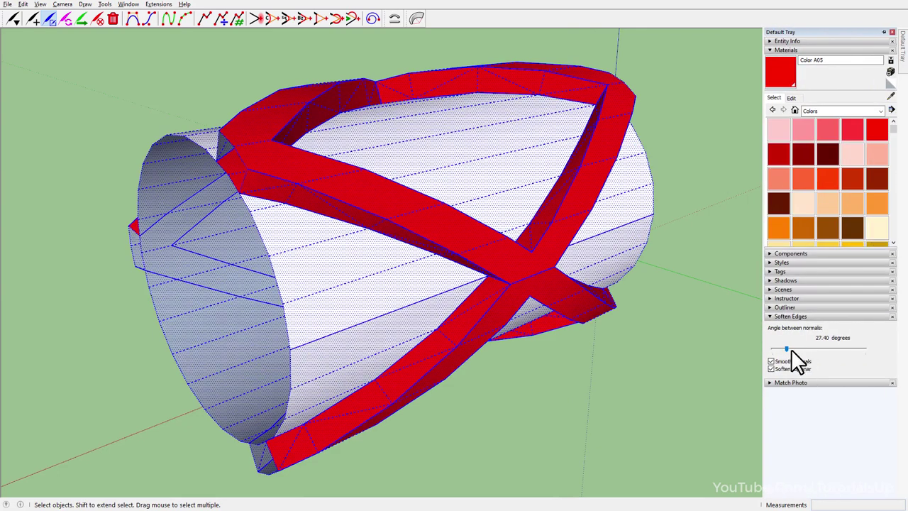
Step: Select the whole stretched model and regroup it as one object
click(610, 390)
mouse_move(172, 310)
middle_down()
mouse_move(687, 291)
mouse_move(349, 357)
middle_up()
triple_click(397, 308)
right_click(397, 308)
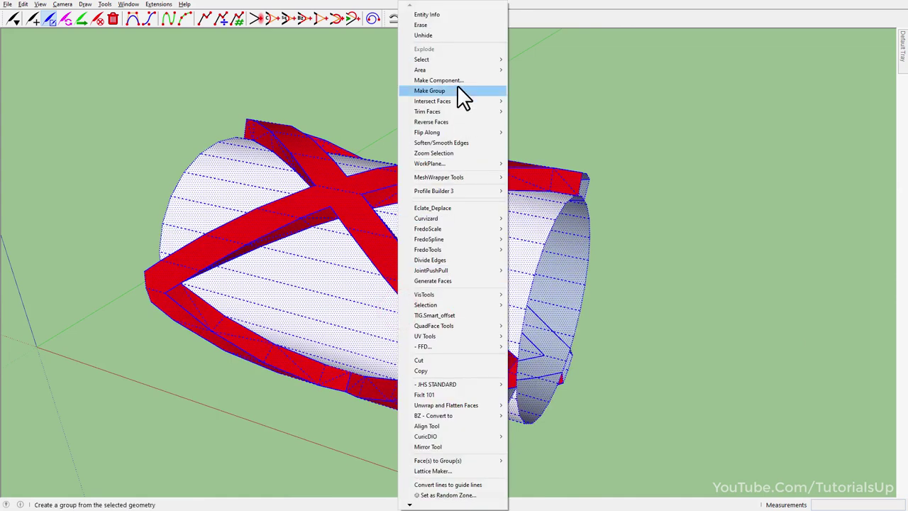
click(458, 80)
click(457, 349)
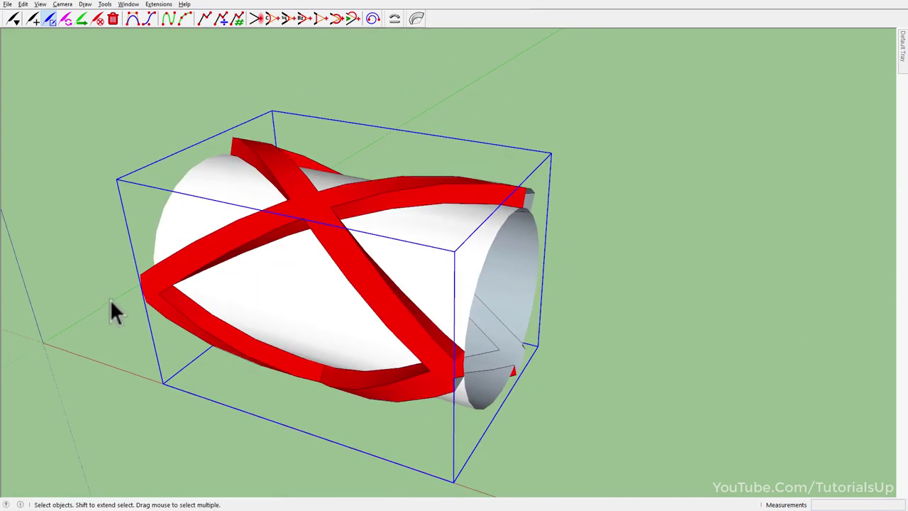
Step: Copy the tube section so the copy sits end to end with the original
mouse_move(114, 313)
middle_down()
mouse_move(802, 324)
mouse_move(618, 361)
mouse_move(537, 391)
middle_up()
scroll(616, 389, up, 3)
key(m)
click(561, 254)
scroll(560, 254, down, 3)
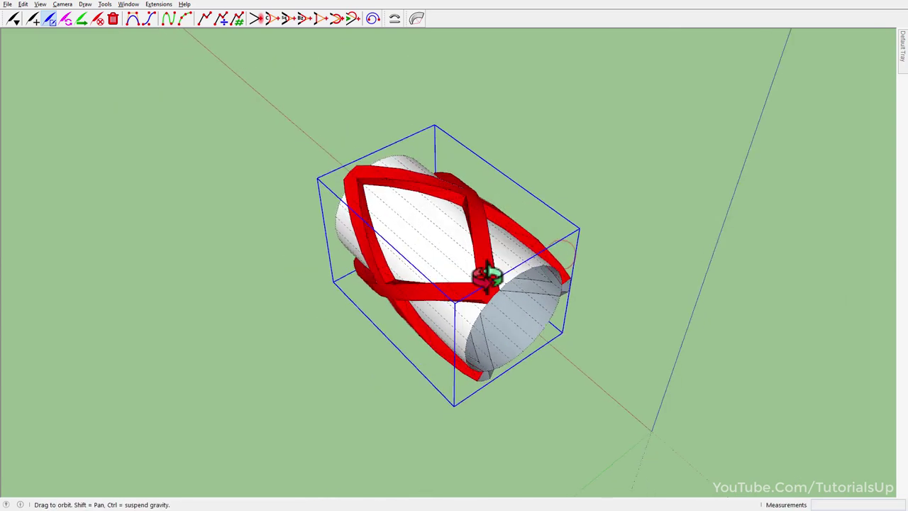
middle_drag(486, 274, 349, 158)
key(ctrl)
click(362, 165)
scroll(594, 388, down, 3)
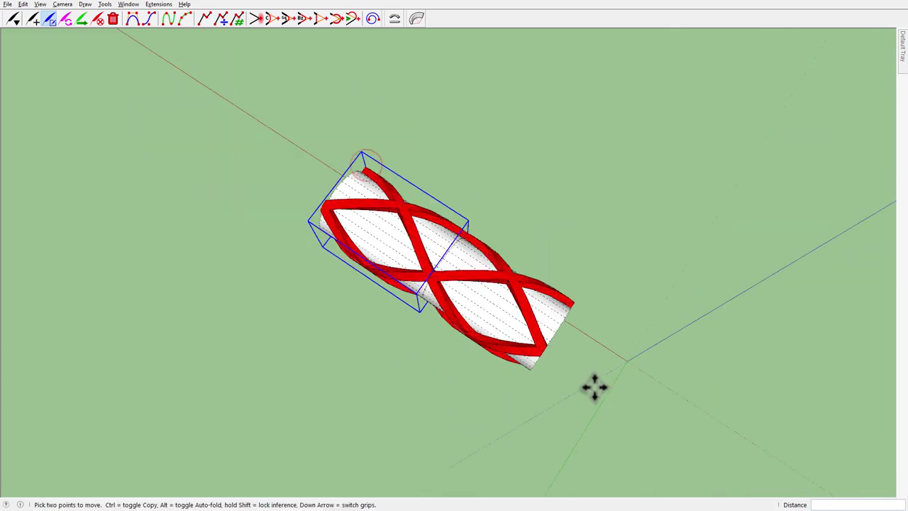
middle_drag(594, 388, 600, 261)
Step: Array the copy 10x to extend the lattice into one long tube
scroll(621, 362, up, 2)
text(10x)
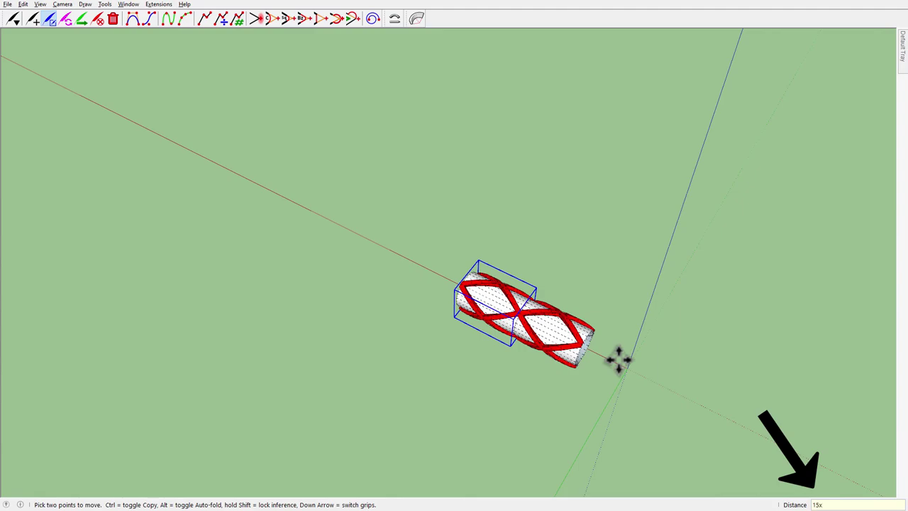
key(Return)
key(space)
scroll(692, 393, down, 2)
mouse_move(506, 268)
middle_down()
mouse_move(125, 150)
mouse_move(207, 64)
mouse_move(714, 132)
mouse_move(356, 233)
middle_up()
Step: Inside the tube section, paint the grey stripes on the end cap red
scroll(565, 288, up, 3)
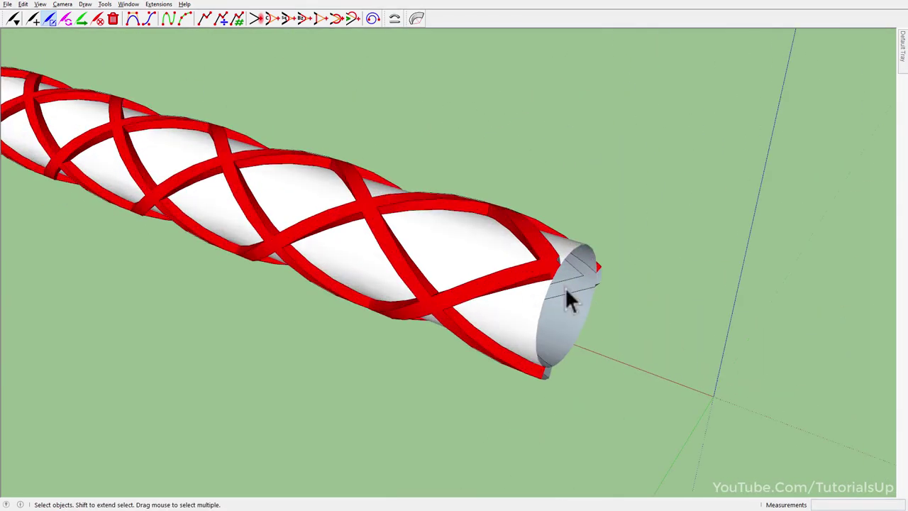
scroll(412, 291, up, 3)
double_click(462, 303)
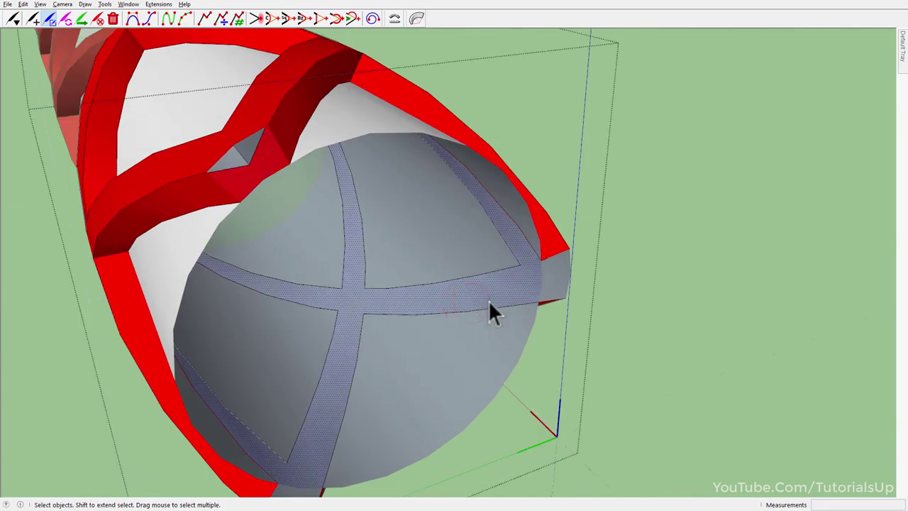
mouse_move(488, 310)
middle_down()
mouse_move(450, 253)
mouse_move(447, 269)
middle_up()
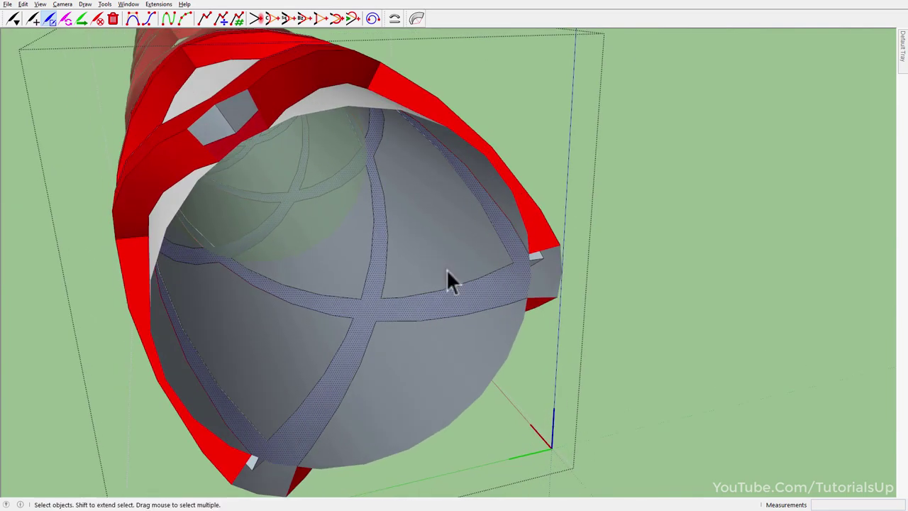
click(506, 285)
mouse_move(505, 286)
middle_down()
mouse_move(483, 217)
mouse_move(152, 182)
mouse_move(544, 267)
mouse_move(203, 247)
mouse_move(449, 263)
mouse_move(632, 250)
mouse_move(665, 345)
mouse_move(249, 277)
mouse_move(537, 314)
mouse_move(203, 193)
mouse_move(655, 362)
mouse_move(776, 396)
mouse_move(365, 260)
middle_up()
key(ctrl+z)
ctrl+click(508, 276)
Step: Box-select the whole long tube and make it one group
scroll(655, 363, down, 3)
click(626, 383)
drag(203, 134, 726, 482)
scroll(561, 383, up, 2)
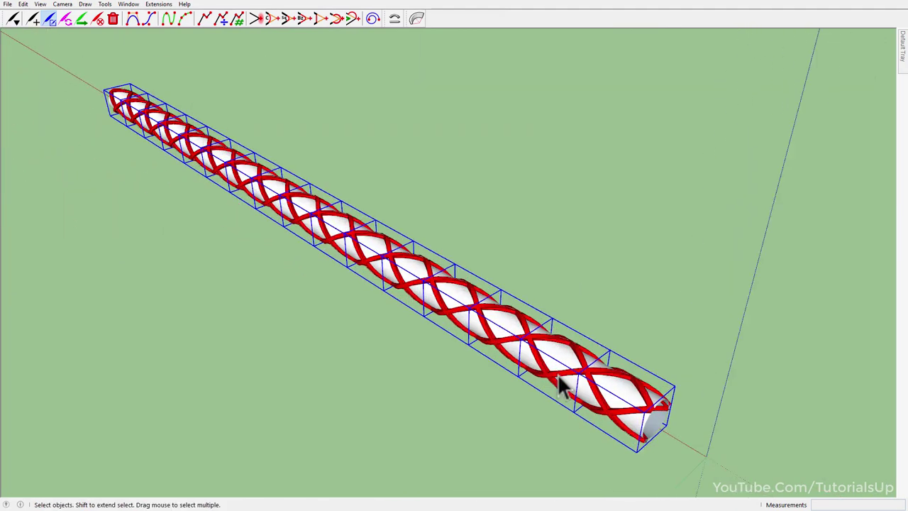
scroll(540, 366, up, 1)
right_click(517, 348)
click(567, 100)
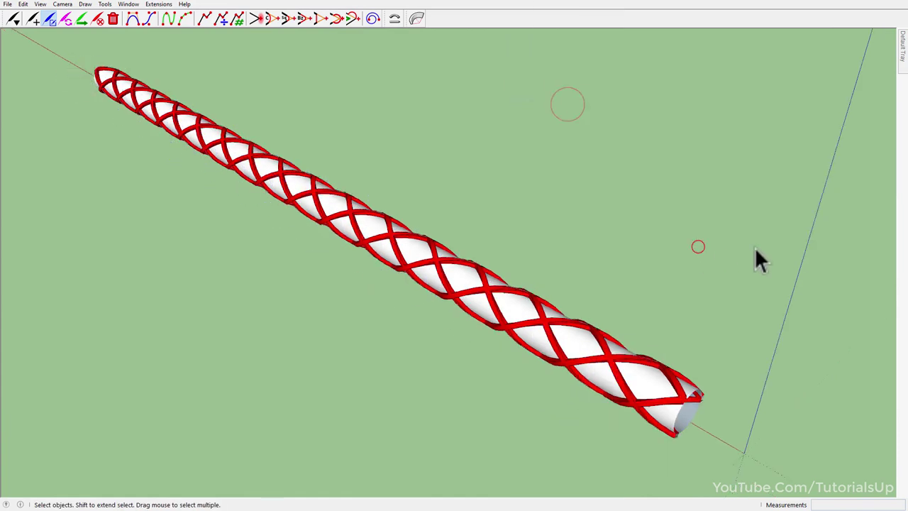
mouse_move(757, 258)
middle_down()
mouse_move(528, 381)
mouse_move(419, 333)
mouse_move(263, 422)
mouse_move(533, 440)
mouse_move(549, 394)
middle_up()
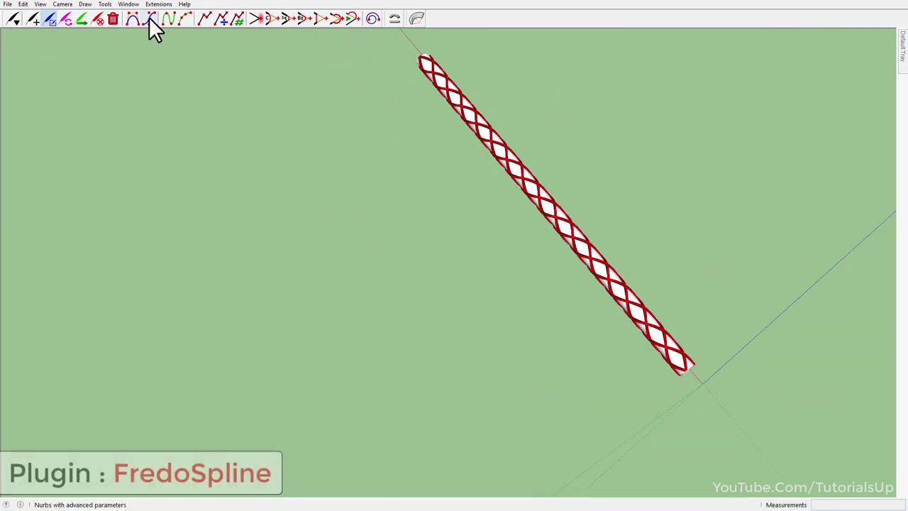
Step: Draw a four-point wavy spline path beside the tube
click(518, 420)
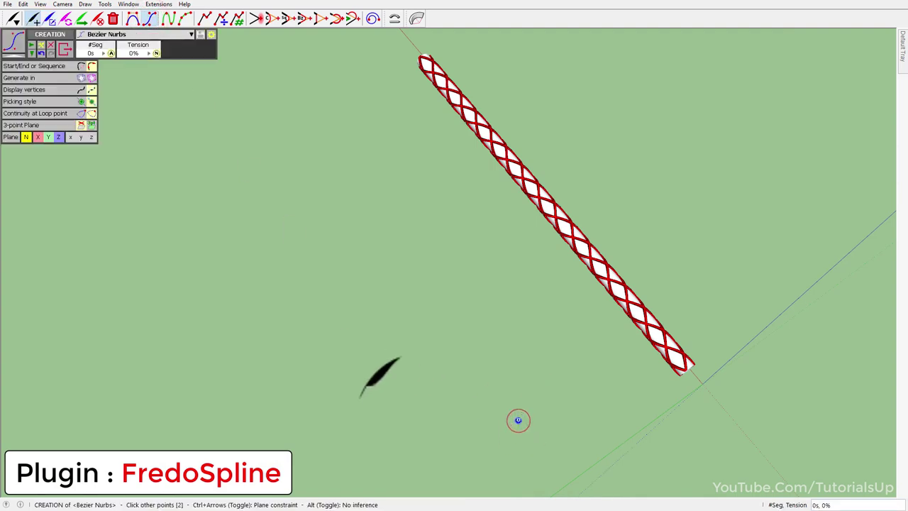
click(316, 388)
click(419, 267)
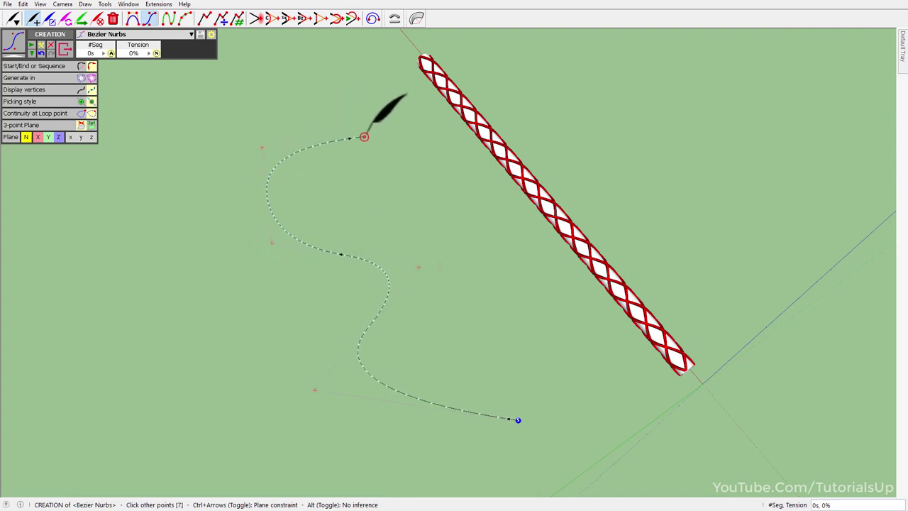
double_click(364, 136)
middle_drag(359, 135, 396, 264)
mouse_move(473, 284)
middle_down()
mouse_move(297, 243)
mouse_move(488, 205)
middle_up()
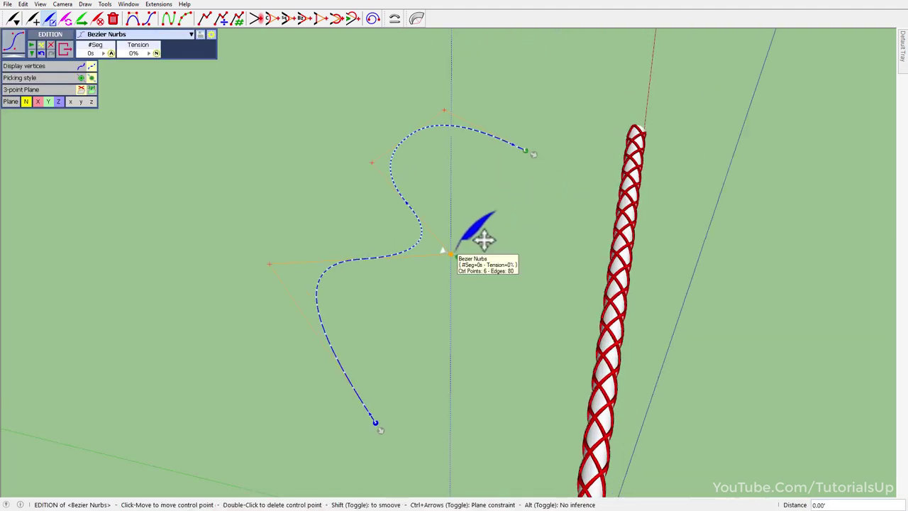
Step: Drag the curve's control points upward into a loop and exit edit mode
drag(454, 251, 458, 194)
middle_drag(497, 213, 497, 119)
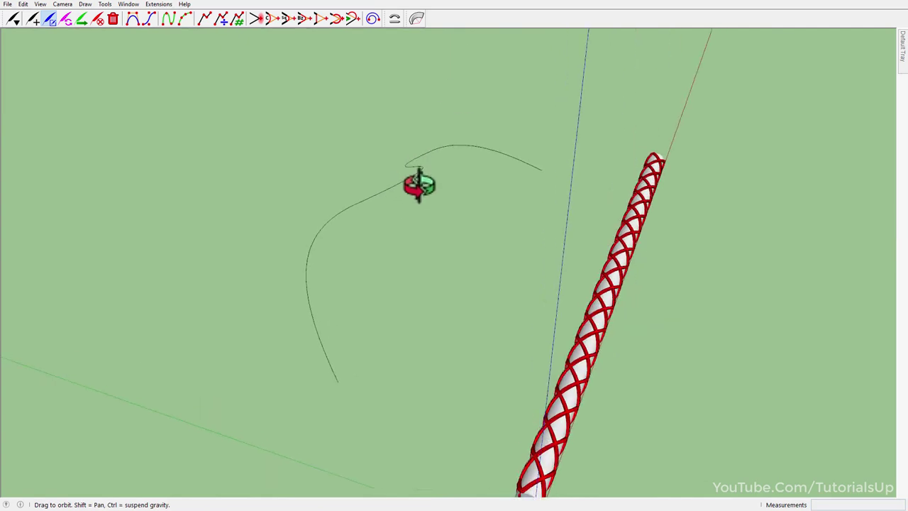
drag(499, 121, 511, 55)
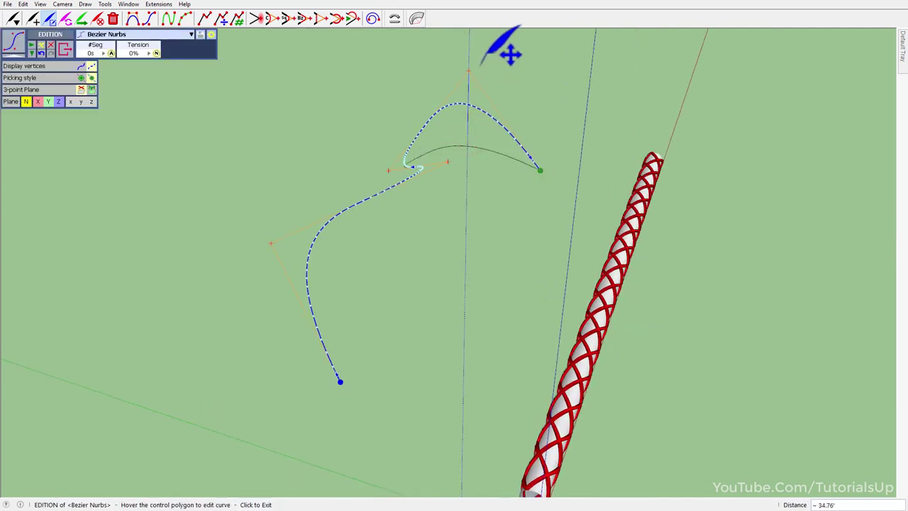
mouse_move(511, 55)
middle_down()
mouse_move(540, 149)
mouse_move(655, 115)
mouse_move(426, 203)
mouse_move(471, 152)
mouse_move(837, 85)
mouse_move(428, 91)
mouse_move(263, 294)
mouse_move(473, 213)
mouse_move(497, 235)
mouse_move(350, 314)
middle_up()
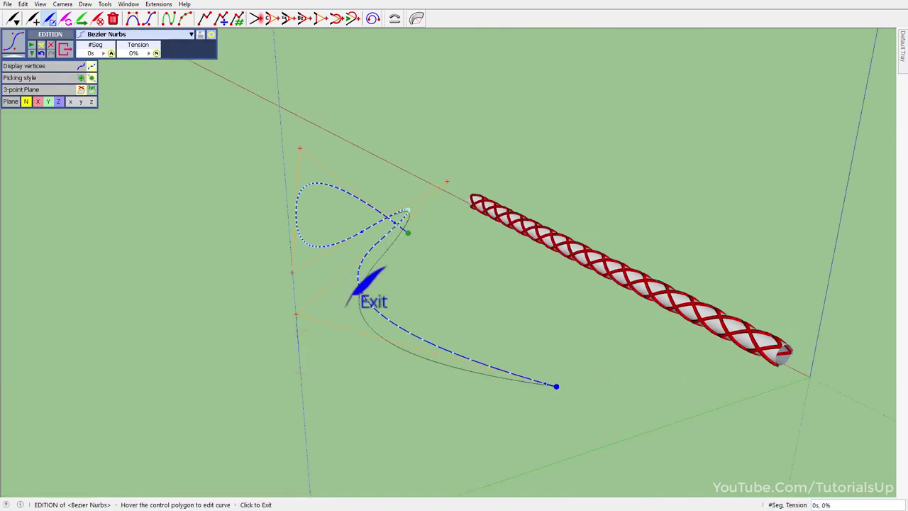
click(365, 280)
mouse_move(366, 280)
middle_down()
mouse_move(760, 284)
mouse_move(320, 405)
mouse_move(719, 419)
mouse_move(644, 420)
middle_up()
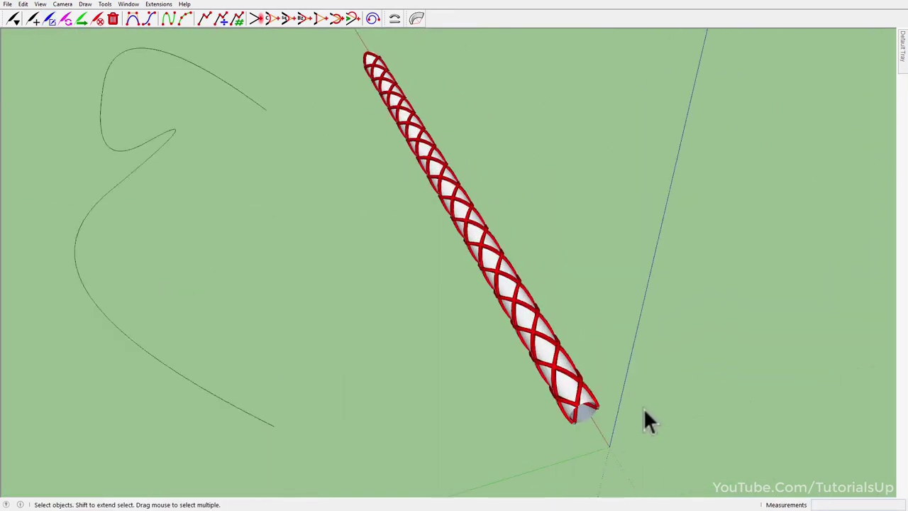
Step: Zoom to the tube's end cap and start a line from its centre with the Line tool
scroll(523, 381, up, 3)
mouse_move(523, 381)
middle_down()
mouse_move(609, 325)
mouse_move(526, 474)
middle_up()
scroll(576, 436, up, 2)
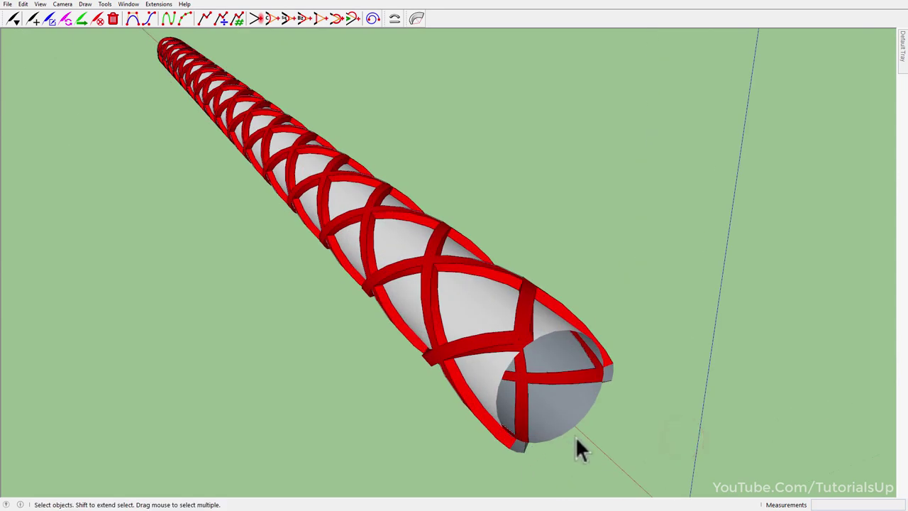
scroll(572, 435, up, 3)
scroll(543, 345, down, 2)
key(l)
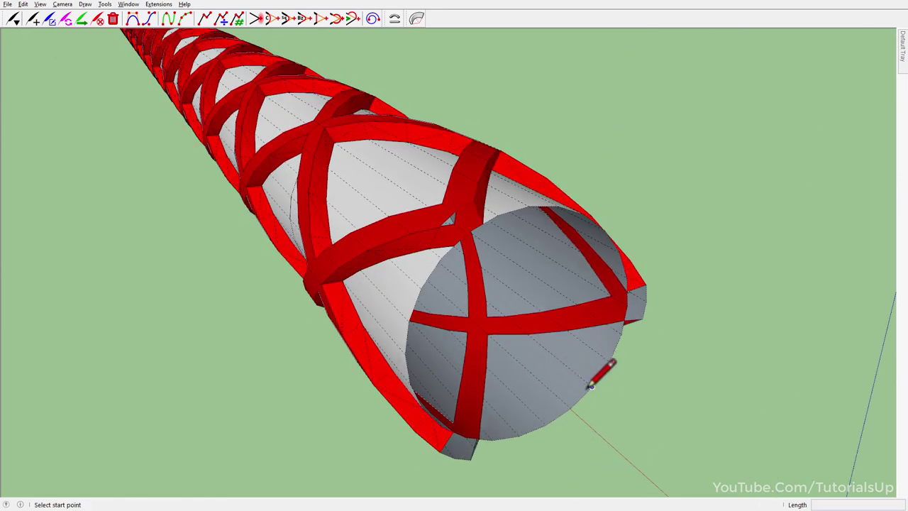
mouse_move(598, 375)
middle_down()
mouse_move(288, 301)
mouse_move(368, 212)
middle_up()
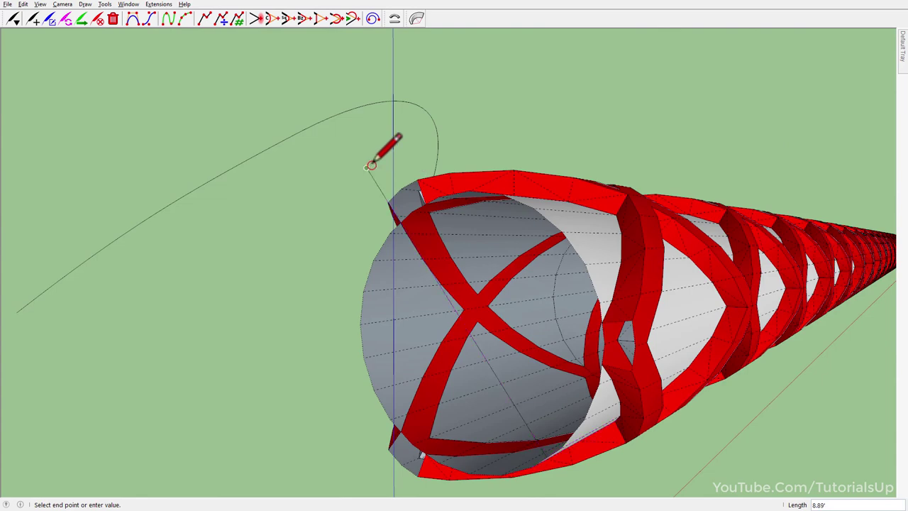
mouse_move(371, 166)
middle_down()
mouse_move(608, 304)
mouse_move(487, 381)
mouse_move(369, 335)
mouse_move(350, 432)
mouse_move(405, 436)
mouse_move(359, 320)
mouse_move(366, 374)
middle_up()
key(Escape)
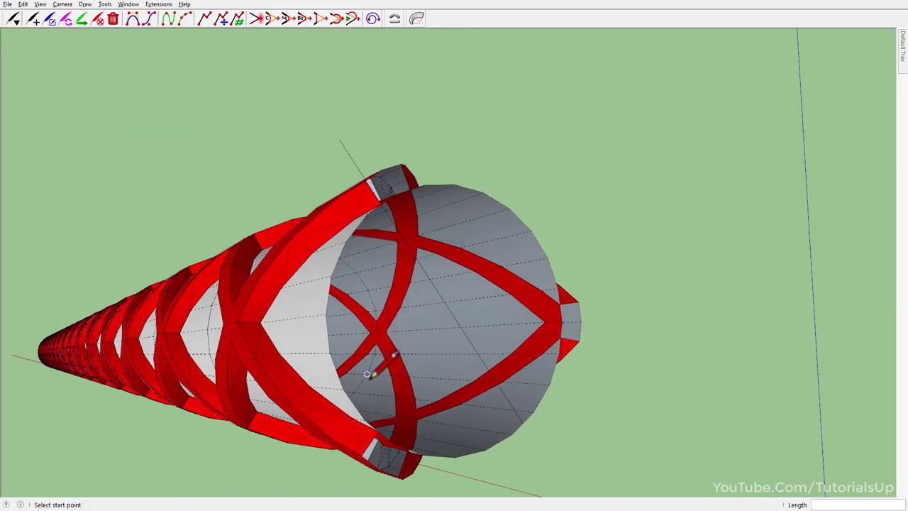
Step: Start a new line at the centre of the tube's end cap
click(692, 112)
key(space)
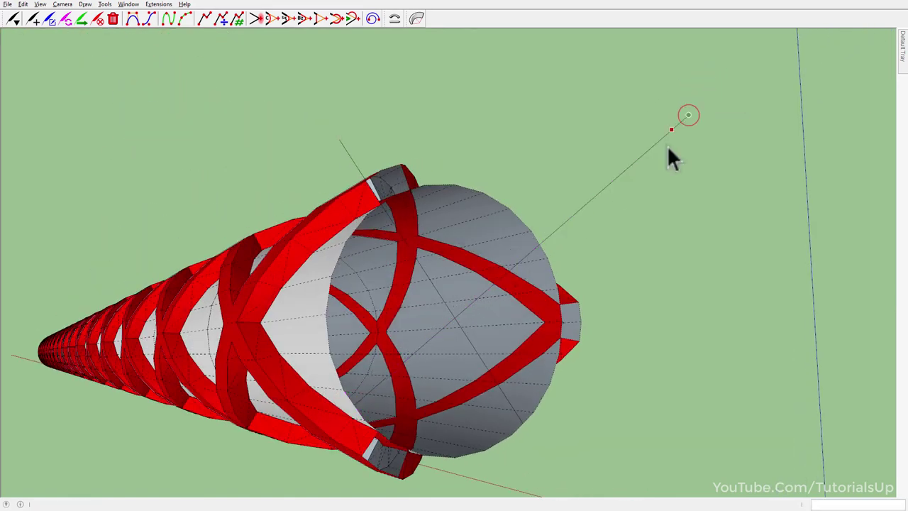
mouse_move(667, 145)
middle_down()
mouse_move(532, 334)
mouse_move(550, 401)
middle_up()
key(l)
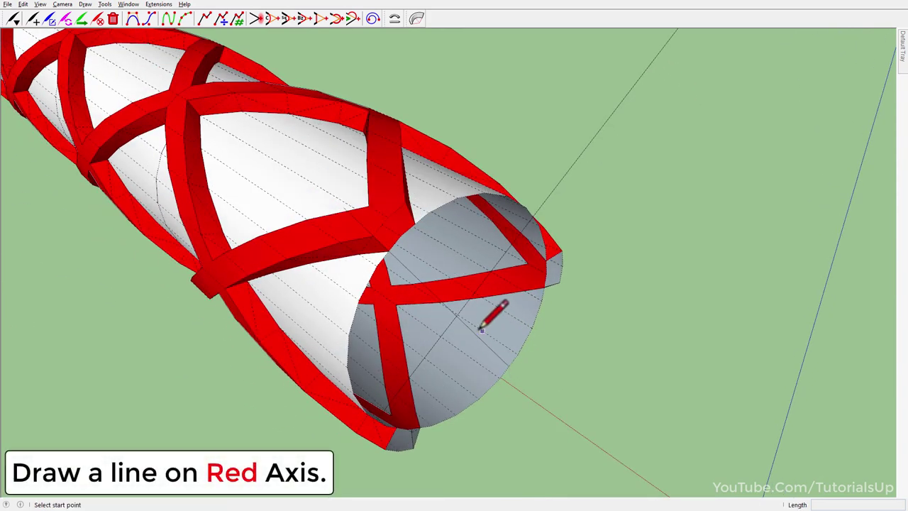
scroll(457, 317, up, 1)
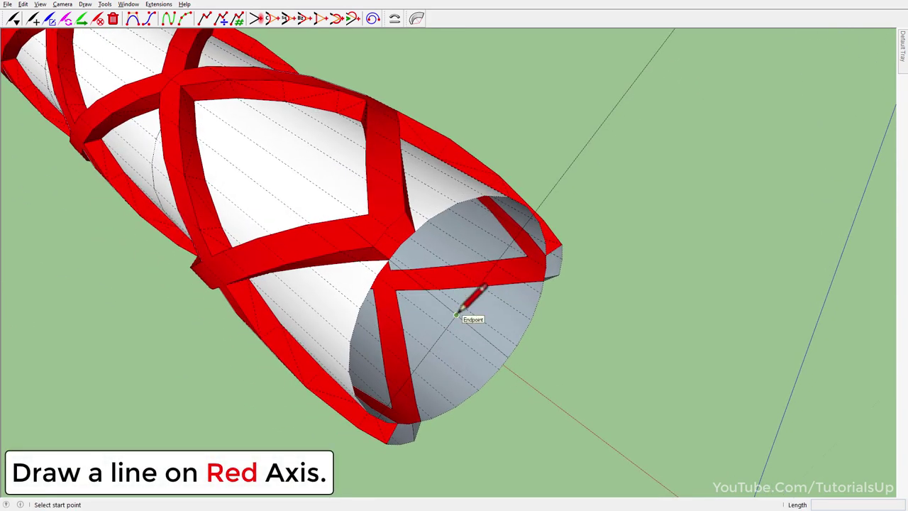
click(456, 316)
scroll(734, 341, down, 5)
scroll(750, 348, down, 3)
Step: Extend the line along the red axis to the tube's opposite end
mouse_move(751, 349)
middle_down()
mouse_move(719, 319)
mouse_move(808, 193)
middle_up()
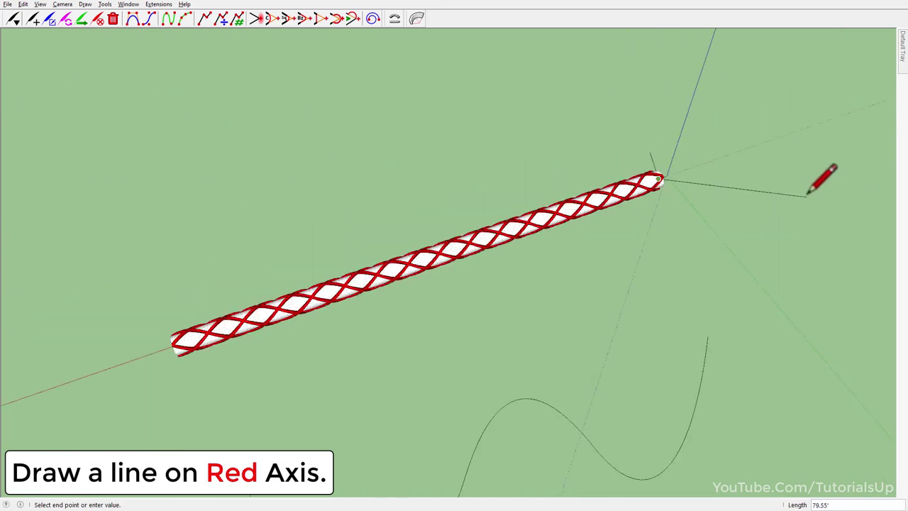
scroll(808, 193, down, 2)
scroll(362, 368, up, 4)
scroll(430, 315, up, 1)
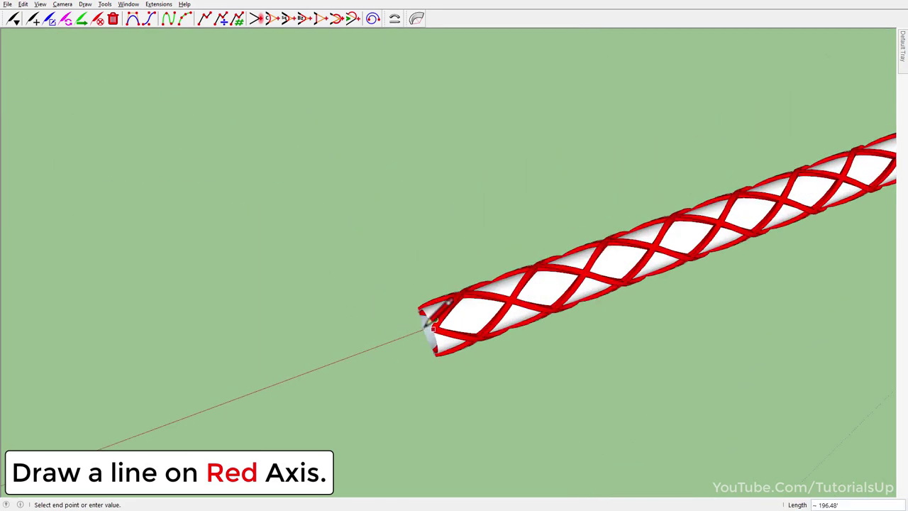
scroll(432, 309, up, 1)
scroll(432, 310, up, 2)
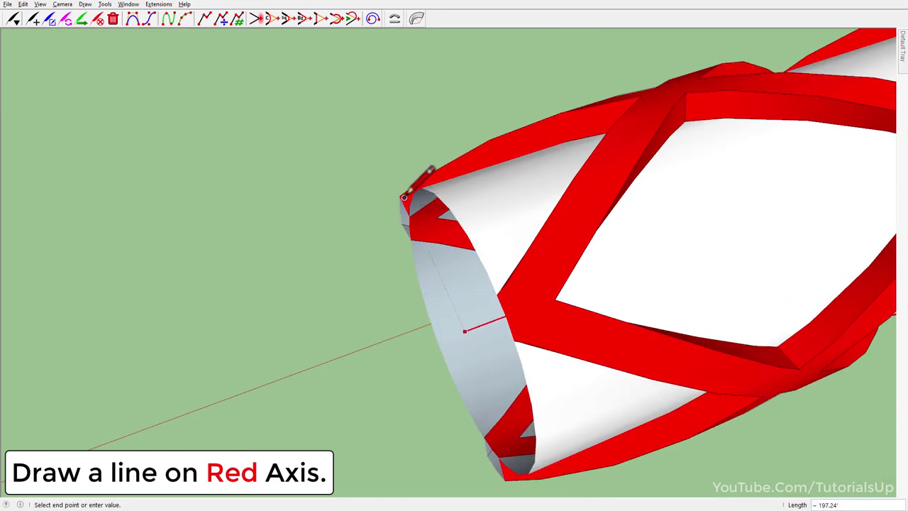
click(334, 219)
key(space)
Step: Erase the stray lines across the end cap, including one through its centre
scroll(348, 294, down, 5)
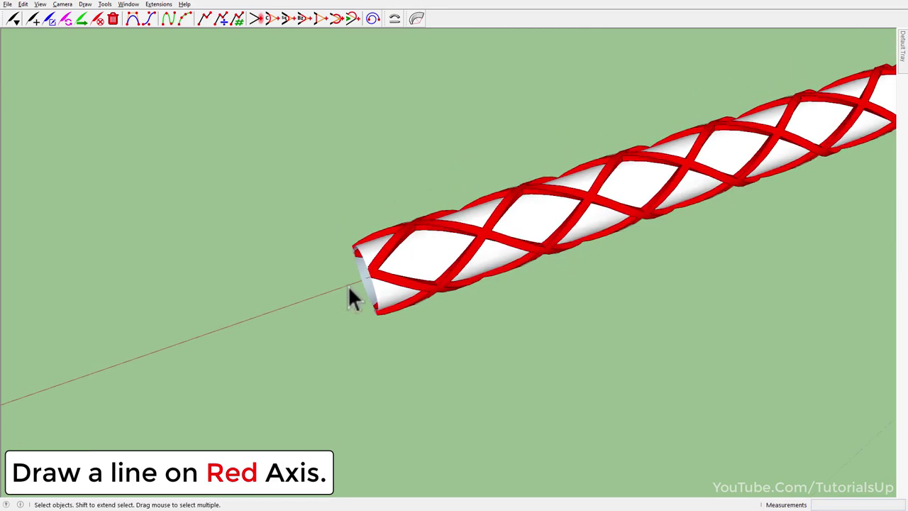
mouse_move(497, 234)
middle_down()
mouse_move(238, 133)
mouse_move(315, 132)
mouse_move(447, 400)
mouse_move(397, 345)
mouse_move(415, 307)
middle_up()
scroll(397, 345, up, 2)
scroll(421, 325, up, 2)
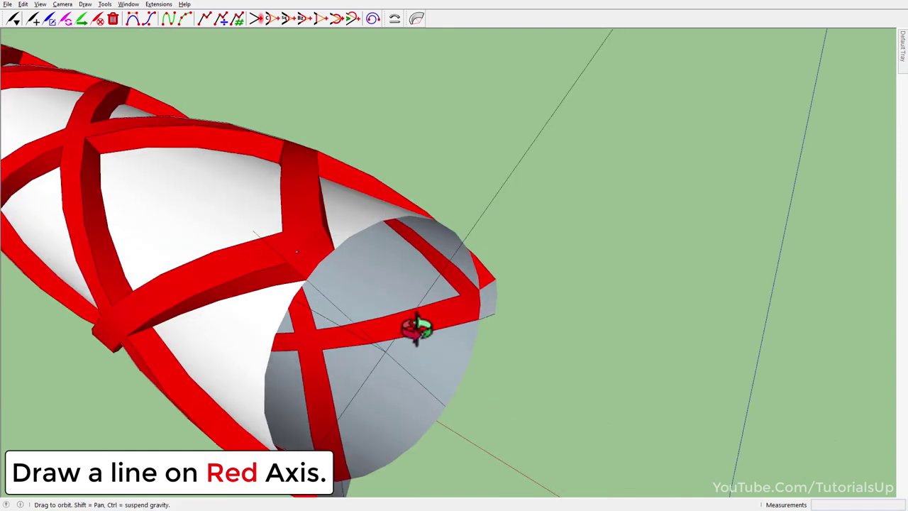
scroll(397, 372, up, 1)
key(e)
drag(381, 362, 418, 319)
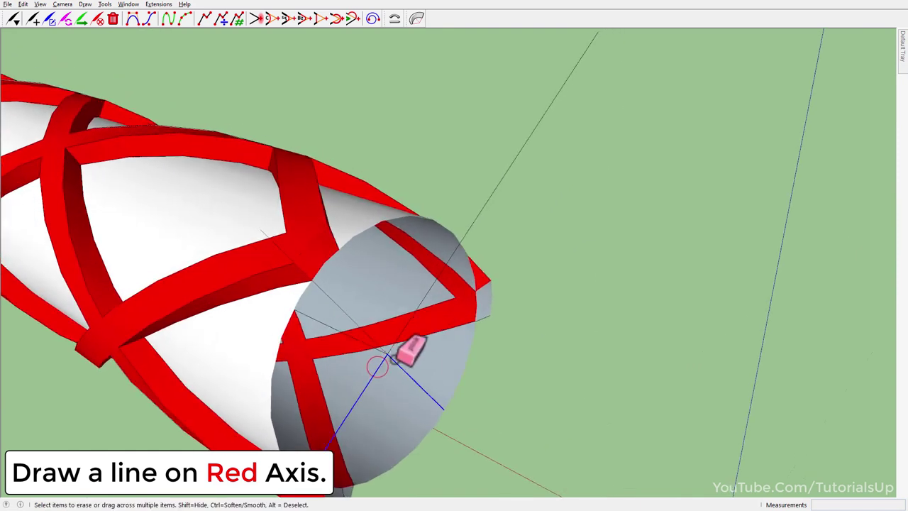
click(384, 346)
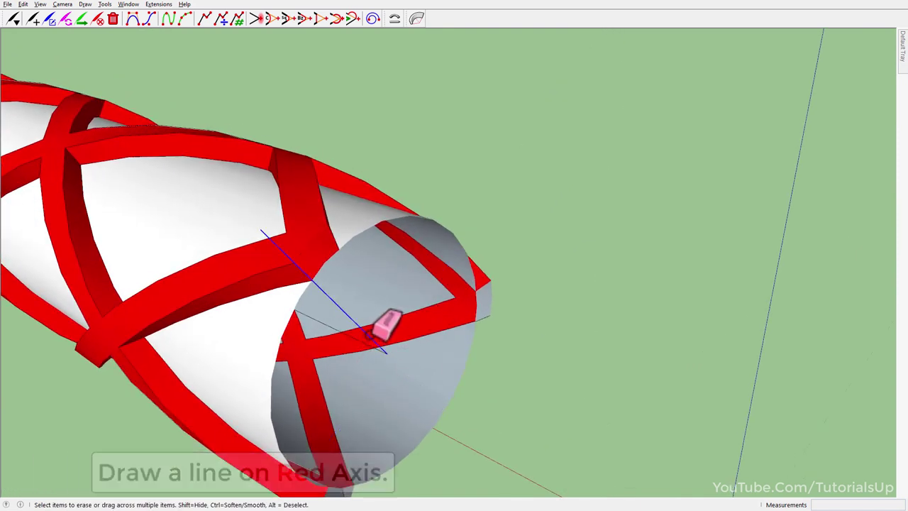
mouse_move(385, 321)
middle_down()
mouse_move(264, 197)
mouse_move(146, 186)
mouse_move(355, 260)
mouse_move(485, 342)
middle_up()
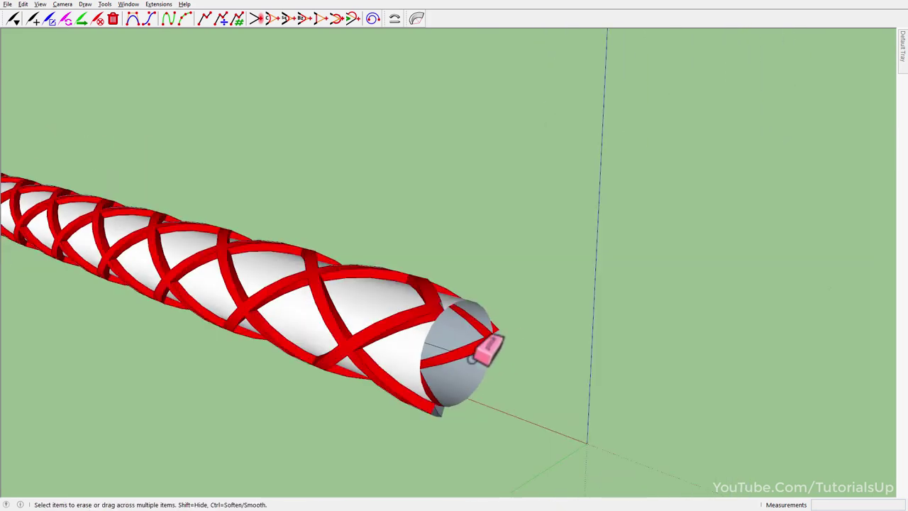
click(485, 342)
scroll(496, 340, down, 2)
Step: Select the lattice tube and launch Shape Bender
scroll(557, 336, down, 4)
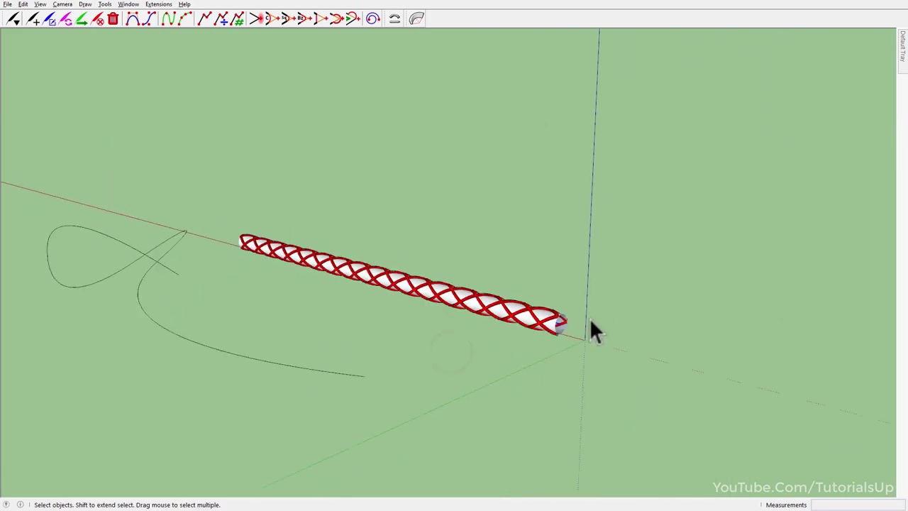
middle_drag(317, 415, 208, 375)
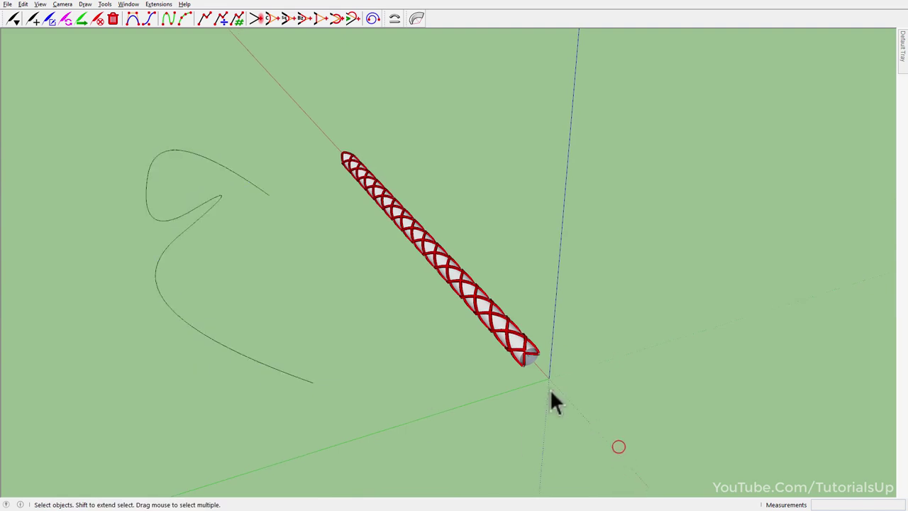
scroll(177, 274, up, 2)
scroll(172, 264, up, 1)
click(498, 272)
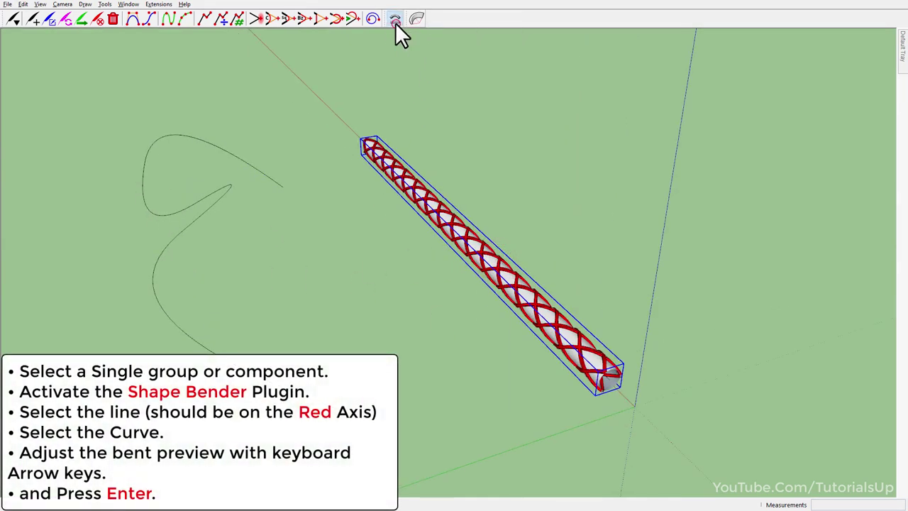
click(394, 21)
Step: Pick the red-axis line, then the S-shaped curve, and commit the bend
scroll(568, 362, up, 3)
scroll(561, 353, up, 5)
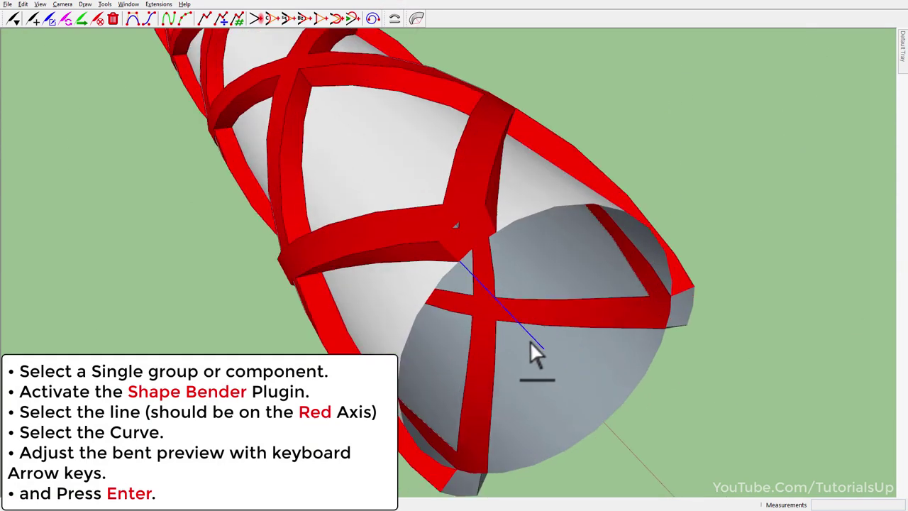
click(530, 342)
scroll(714, 381, down, 5)
scroll(721, 385, down, 3)
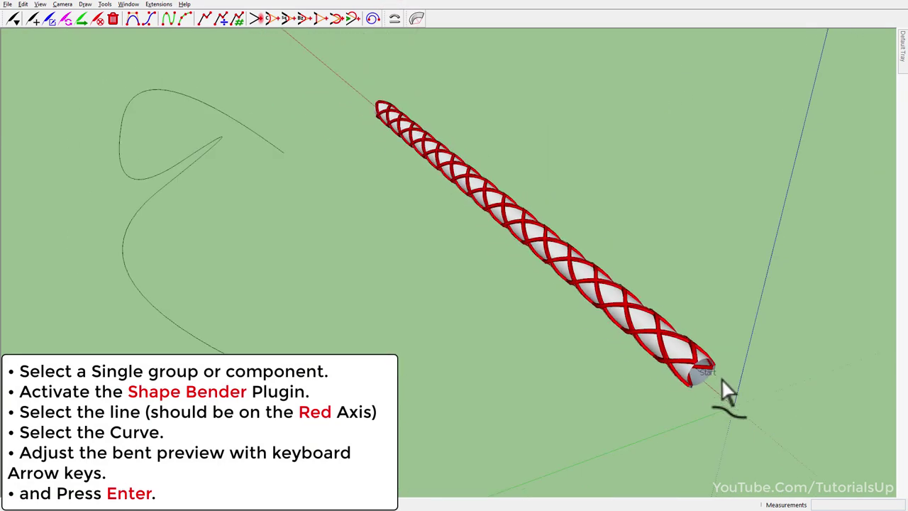
middle_drag(660, 369, 699, 412)
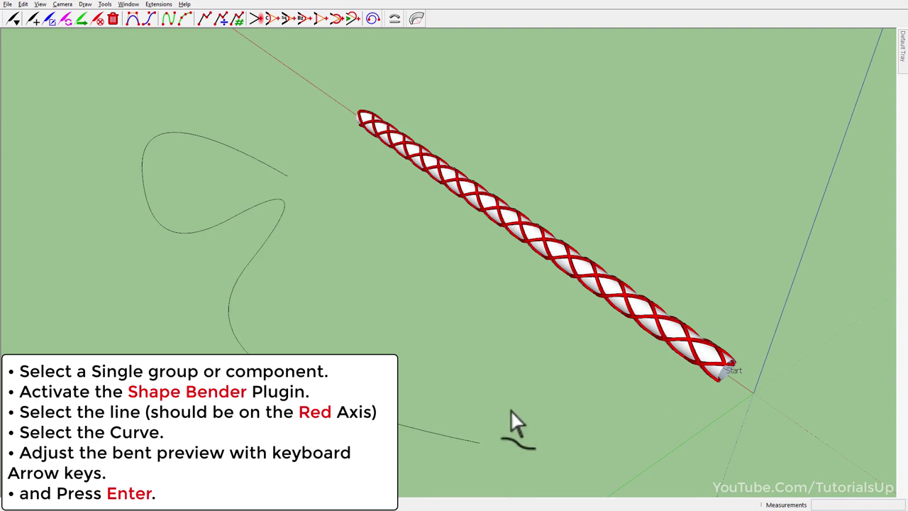
click(452, 440)
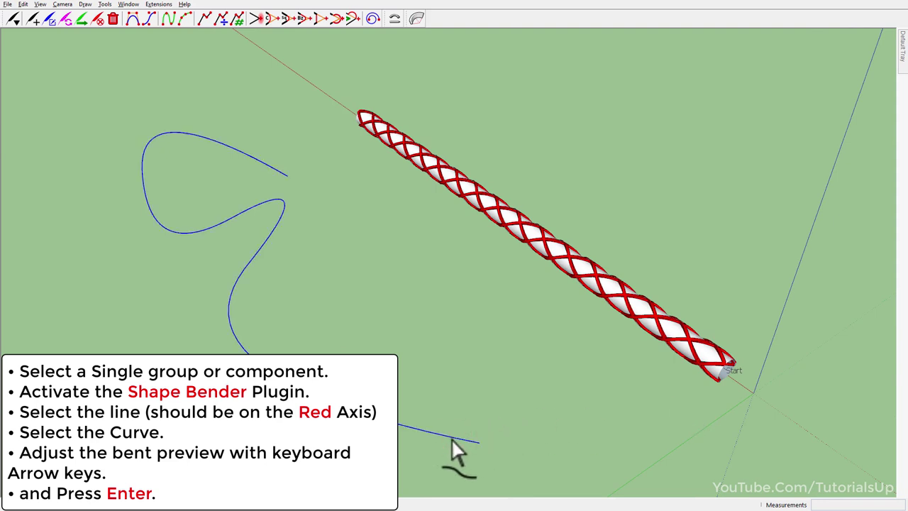
click(453, 441)
mouse_move(454, 379)
middle_down()
mouse_move(296, 348)
mouse_move(364, 325)
middle_up()
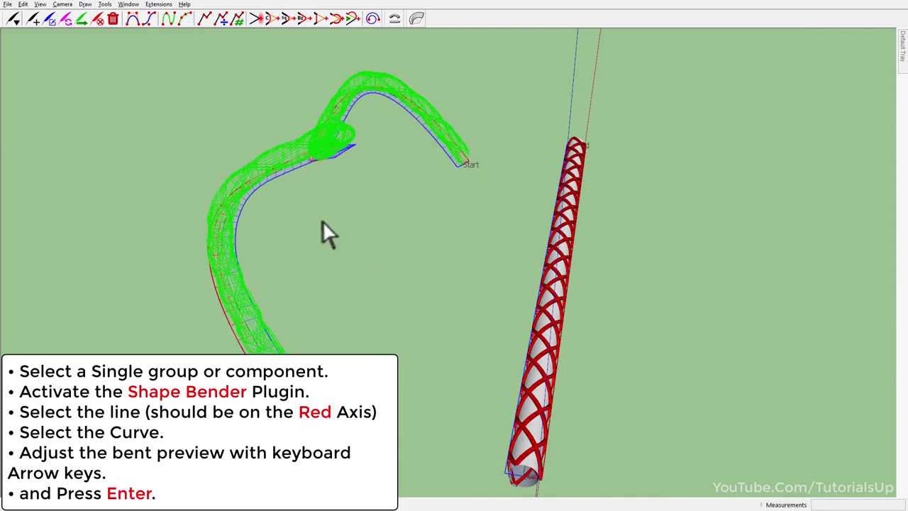
mouse_move(326, 234)
middle_down()
mouse_move(341, 263)
mouse_move(535, 426)
mouse_move(697, 362)
middle_up()
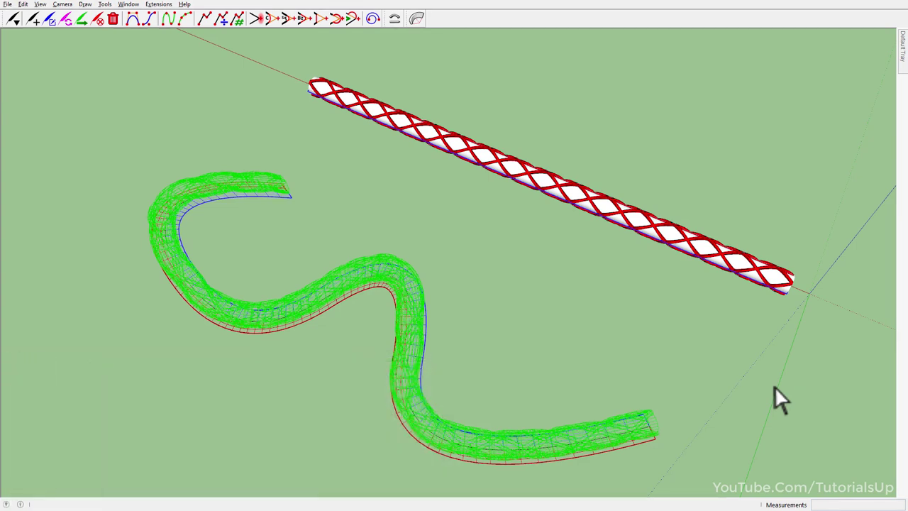
key(Return)
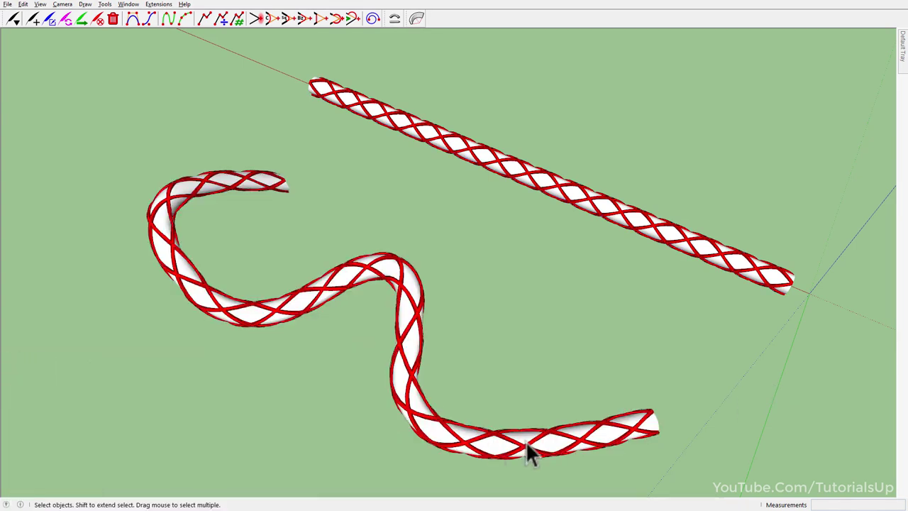
Step: Orbit and zoom around the straight and bent tubes to inspect them
mouse_move(531, 454)
middle_down()
mouse_move(197, 413)
mouse_move(438, 305)
middle_up()
scroll(395, 203, up, 3)
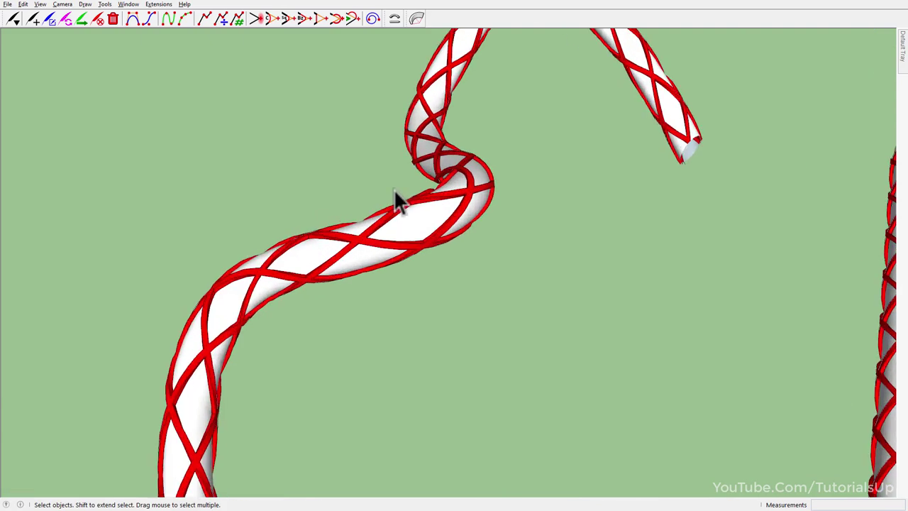
scroll(457, 217, up, 3)
scroll(461, 213, up, 3)
mouse_move(466, 203)
middle_down()
mouse_move(639, 2)
mouse_move(892, 182)
middle_up()
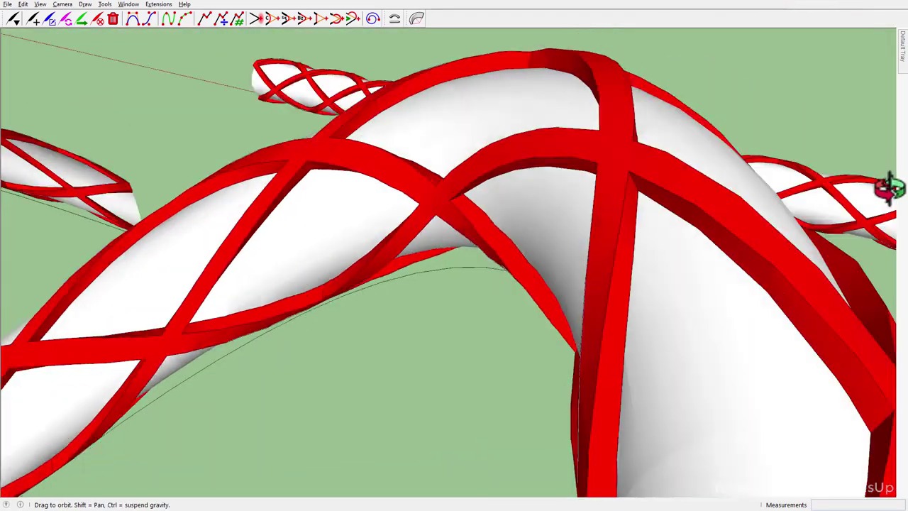
scroll(670, 229, down, 3)
scroll(503, 263, down, 3)
mouse_move(502, 263)
middle_down()
mouse_move(263, 261)
mouse_move(541, 308)
middle_up()
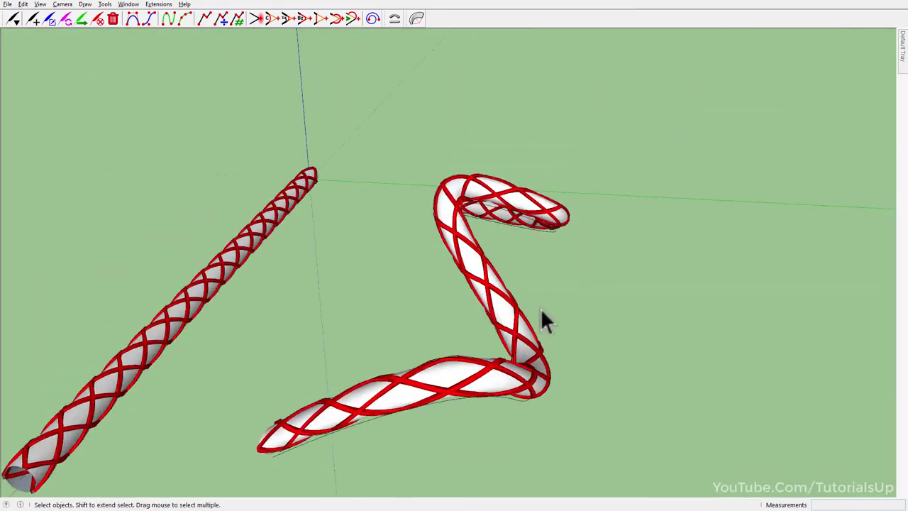
scroll(426, 420, up, 1)
scroll(533, 361, up, 3)
mouse_move(533, 361)
middle_down()
mouse_move(346, 263)
mouse_move(59, 308)
mouse_move(386, 419)
mouse_move(343, 457)
middle_up()
scroll(277, 410, up, 2)
scroll(276, 410, down, 3)
mouse_move(277, 410)
middle_down()
mouse_move(481, 426)
mouse_move(280, 253)
middle_up()
scroll(415, 237, down, 2)
scroll(480, 447, up, 1)
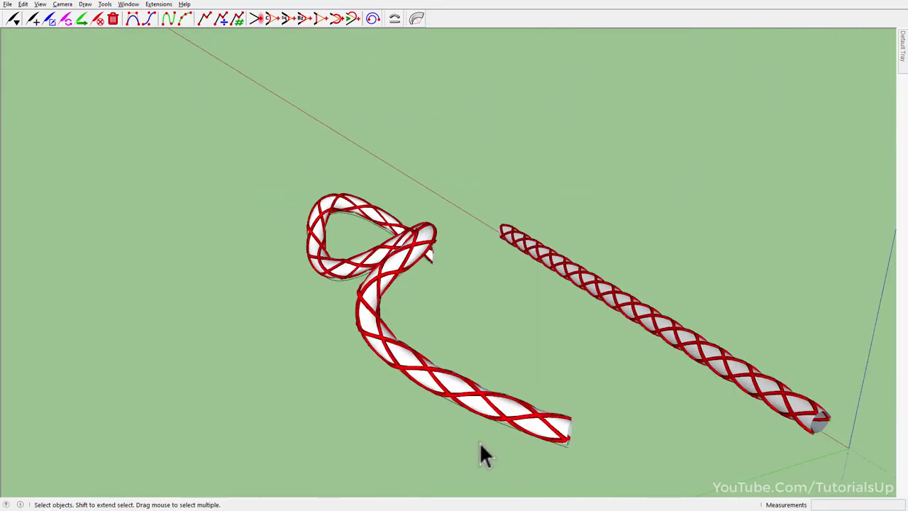
scroll(532, 404, up, 3)
scroll(543, 400, down, 1)
Step: Open the looped tube's group for editing with nothing selected
click(494, 367)
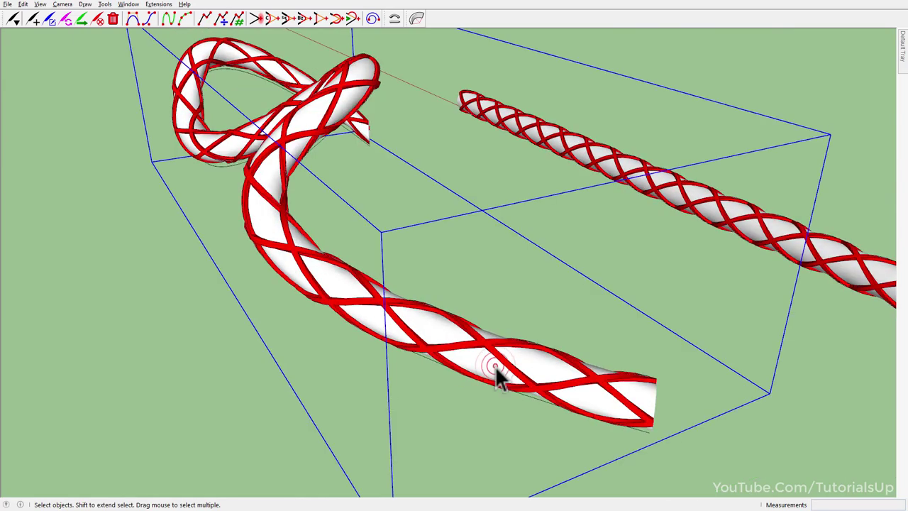
double_click(495, 365)
scroll(508, 376, up, 3)
mouse_move(507, 379)
middle_down()
mouse_move(499, 186)
mouse_move(572, 355)
middle_up()
click(528, 276)
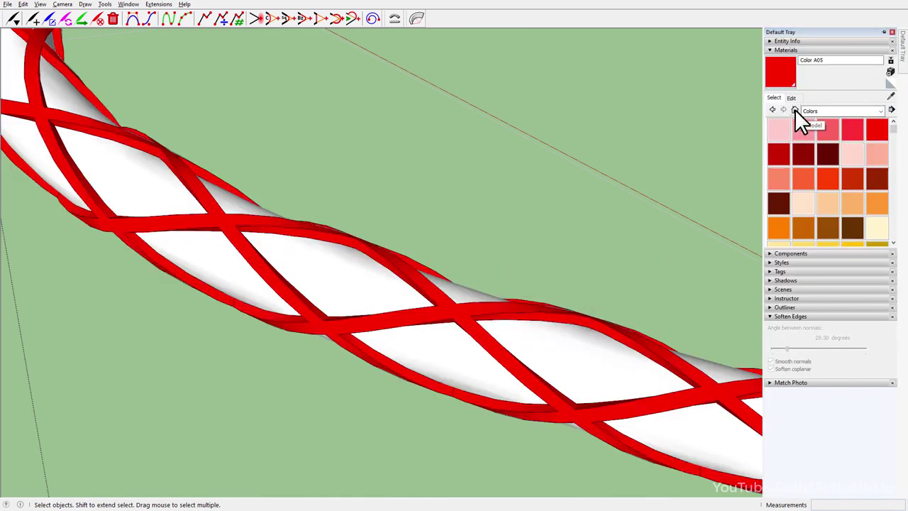
Step: Select every face painted red Color A05 from In Model materials and group them
click(795, 109)
right_click(780, 129)
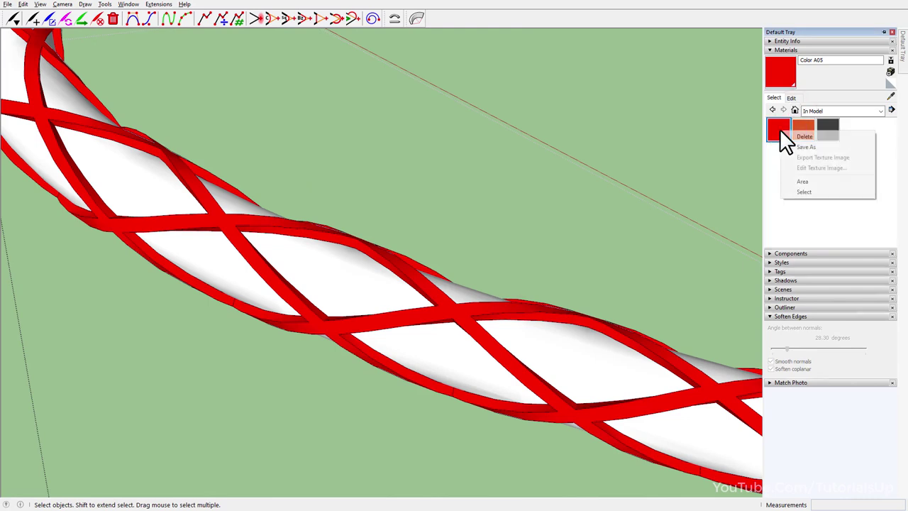
click(825, 191)
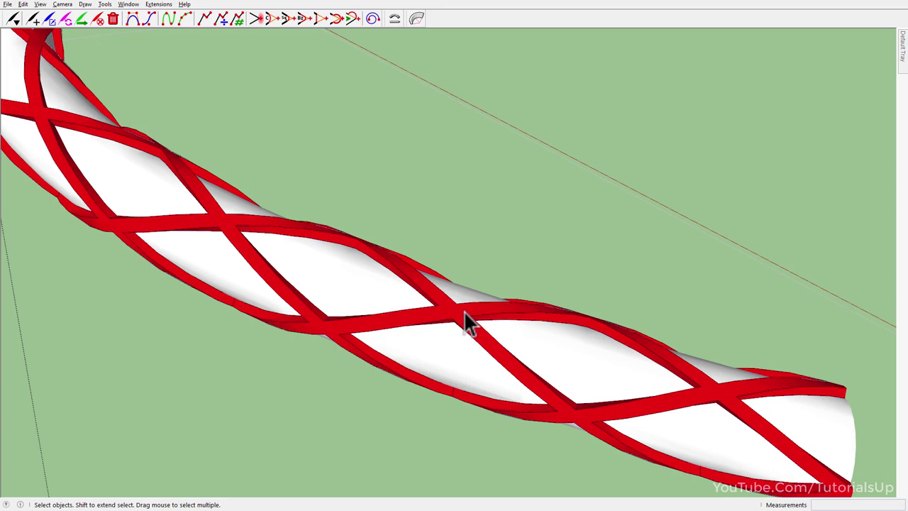
right_click(464, 313)
click(503, 90)
mouse_move(523, 325)
middle_down()
mouse_move(537, 333)
mouse_move(537, 320)
mouse_move(442, 294)
mouse_move(481, 340)
middle_up()
scroll(468, 319, up, 3)
Step: Make the selected white core faces a group
right_click(402, 312)
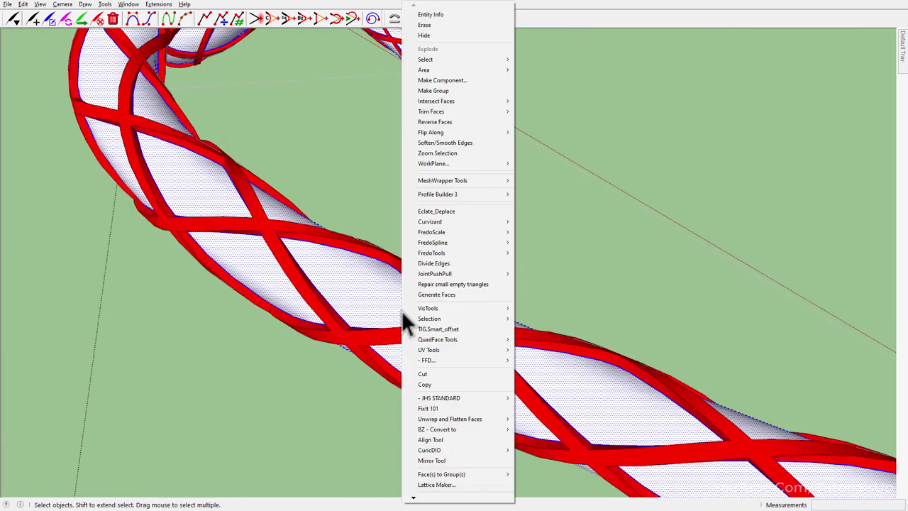
click(447, 93)
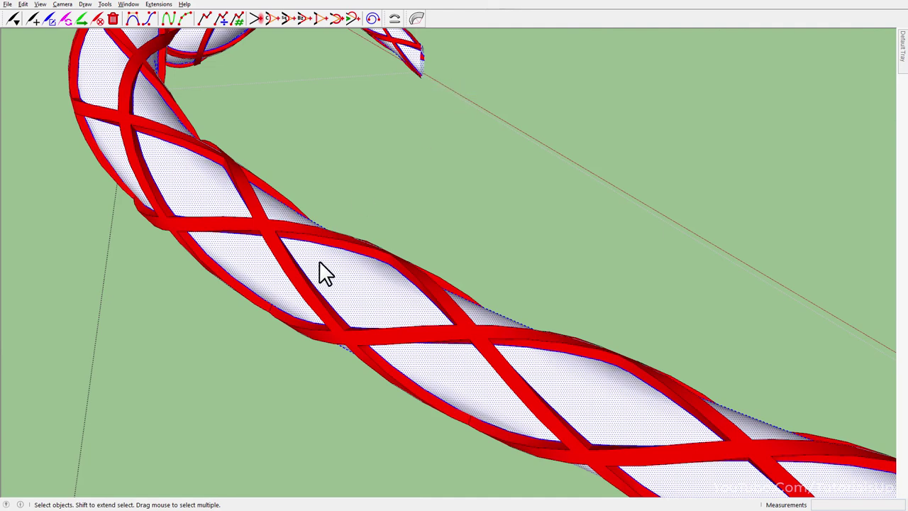
scroll(325, 273, down, 1)
scroll(354, 290, down, 4)
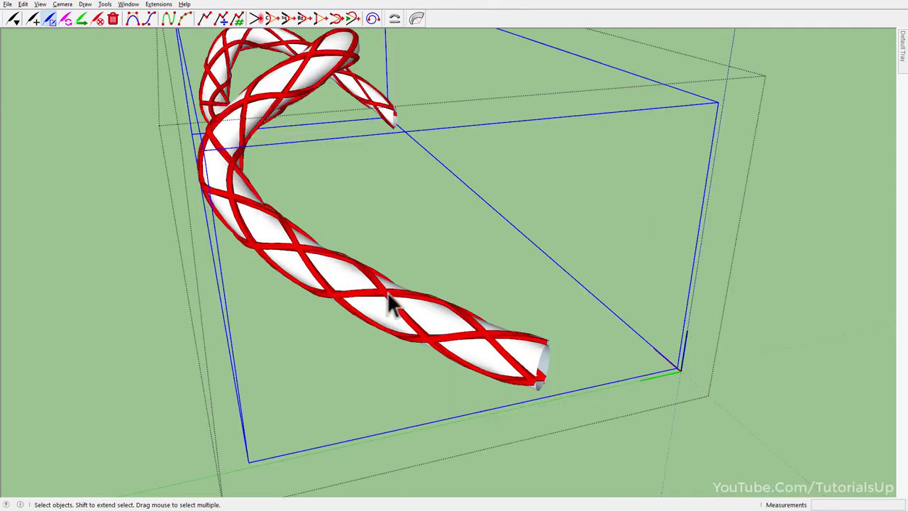
scroll(389, 298, up, 1)
Step: Delete the white core and orbit and zoom to inspect the red lattice strands
key(Delete)
mouse_move(390, 300)
middle_down()
mouse_move(132, 233)
mouse_move(578, 156)
mouse_move(466, 208)
mouse_move(462, 253)
mouse_move(707, 346)
mouse_move(320, 290)
mouse_move(629, 198)
mouse_move(450, 278)
mouse_move(750, 182)
mouse_move(719, 142)
mouse_move(341, 111)
mouse_move(148, 392)
mouse_move(462, 355)
mouse_move(8, 194)
mouse_move(381, 77)
mouse_move(510, 405)
mouse_move(347, 115)
middle_up()
scroll(462, 203, up, 1)
scroll(462, 254, up, 3)
scroll(708, 346, down, 3)
scroll(628, 199, down, 2)
scroll(326, 239, up, 2)
scroll(345, 244, up, 1)
scroll(397, 231, up, 2)
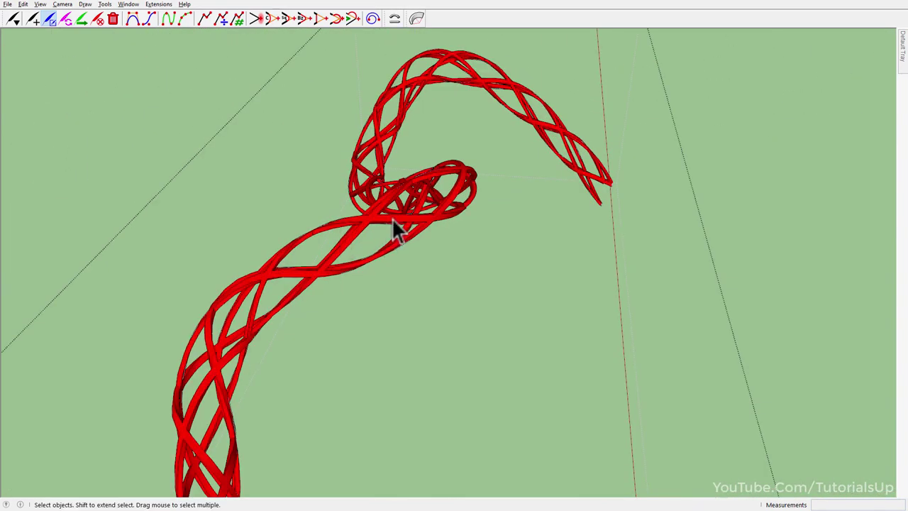
scroll(437, 221, up, 1)
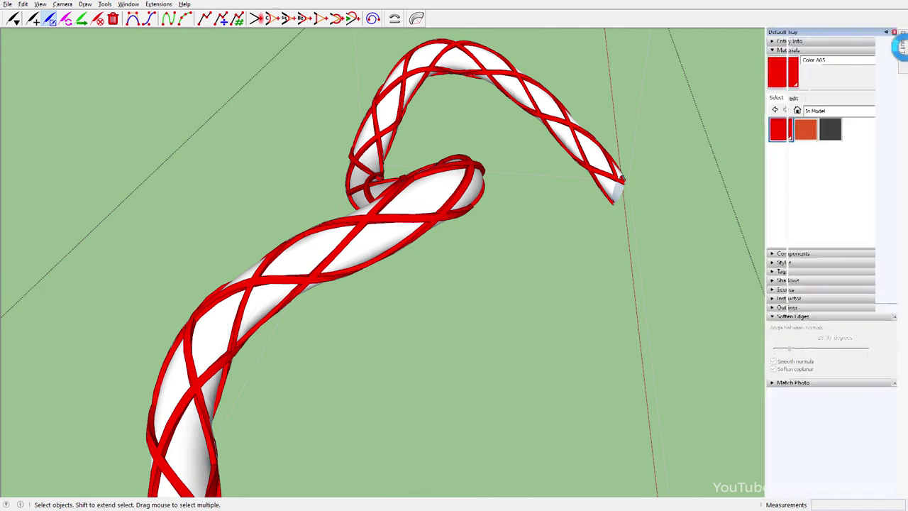
Step: Paint the inner core with Translucent Glass Blue from the Glass and Mirrors collection
click(823, 110)
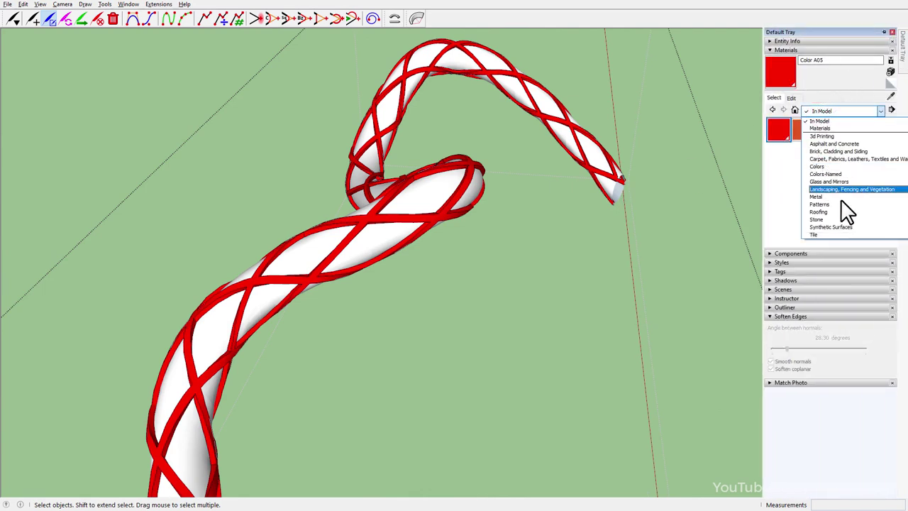
scroll(842, 207, down, 3)
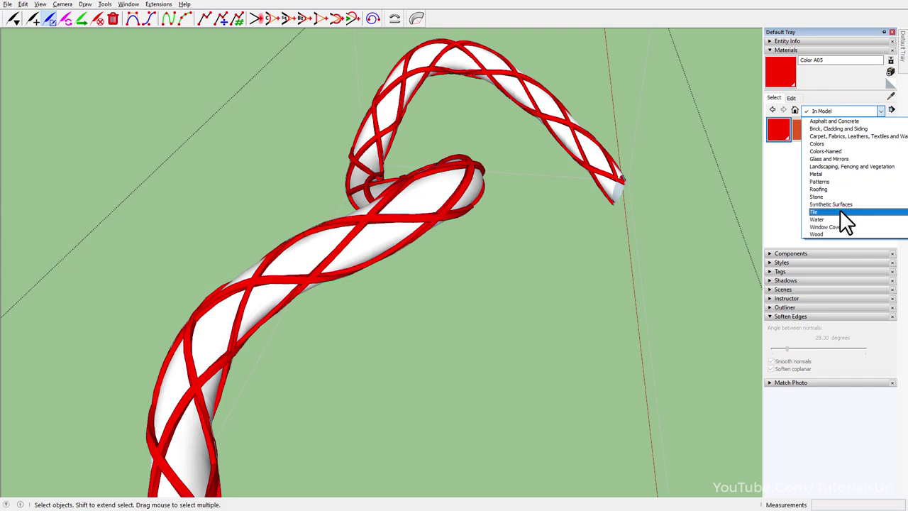
click(845, 159)
click(853, 135)
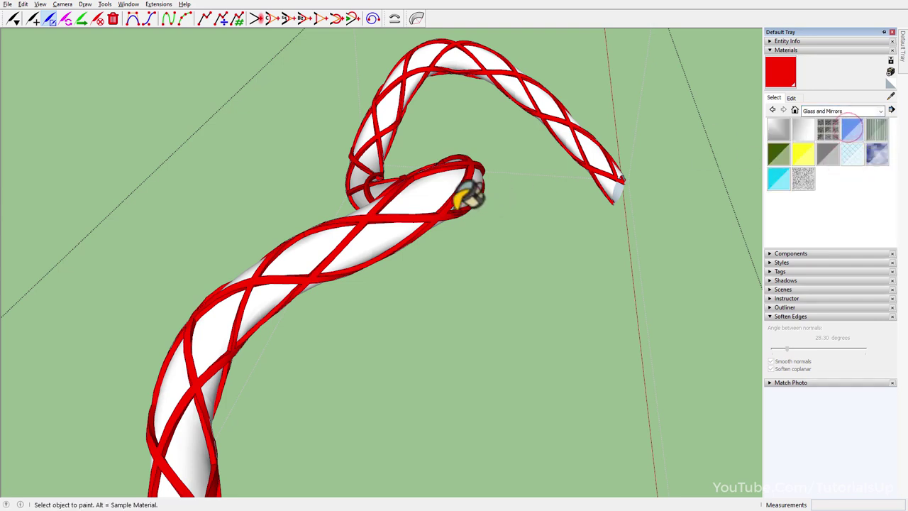
click(431, 182)
key(space)
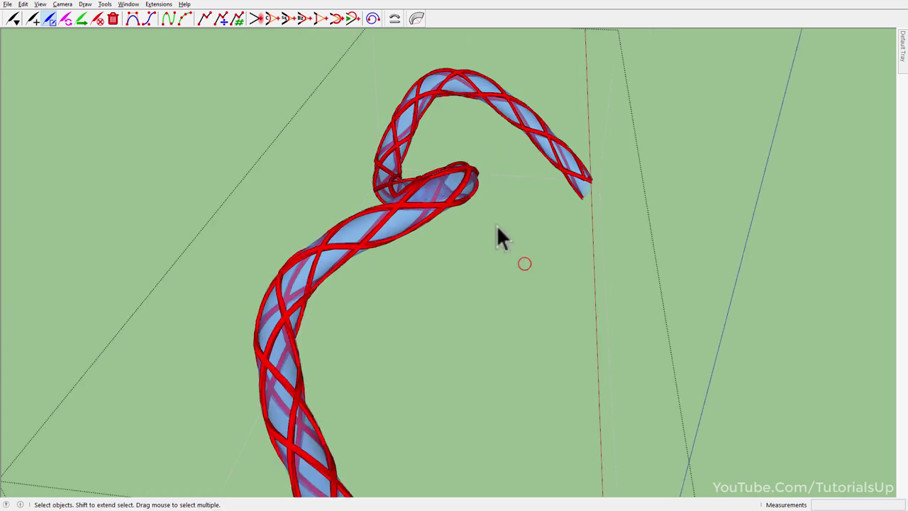
Step: Orbit and zoom around the tube to inspect the painted blue core
scroll(458, 209, up, 3)
mouse_move(459, 208)
middle_down()
mouse_move(379, 216)
mouse_move(558, 112)
mouse_move(553, 31)
mouse_move(91, 258)
mouse_move(581, 238)
middle_up()
scroll(560, 177, down, 2)
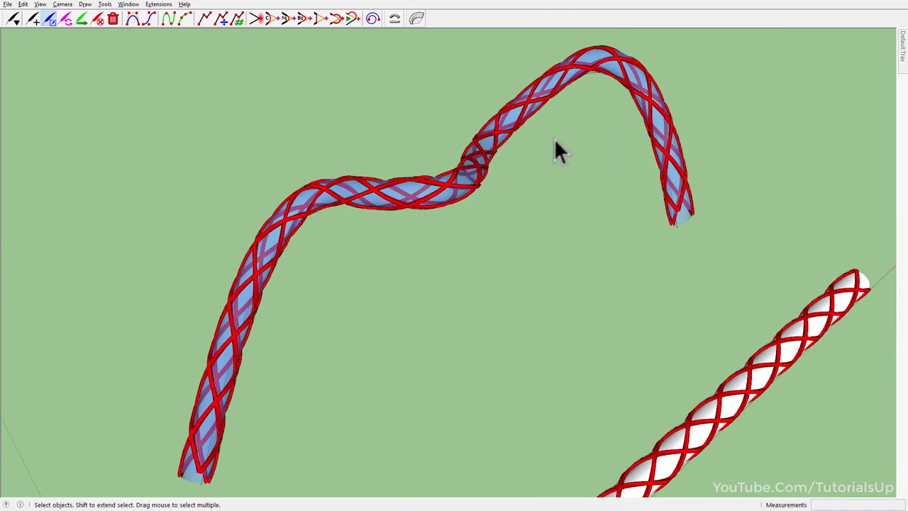
scroll(400, 172, up, 2)
scroll(400, 172, up, 1)
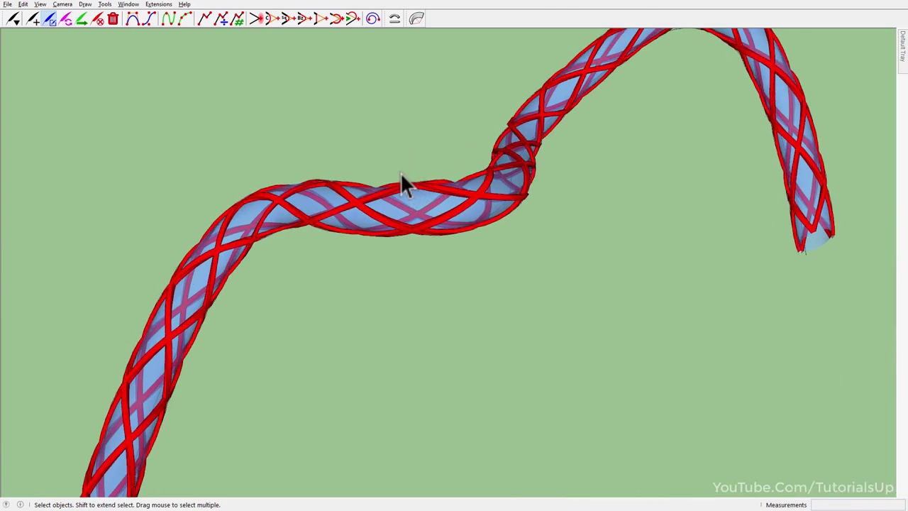
mouse_move(433, 193)
middle_down()
mouse_move(568, 125)
mouse_move(452, 182)
mouse_move(450, 199)
middle_up()
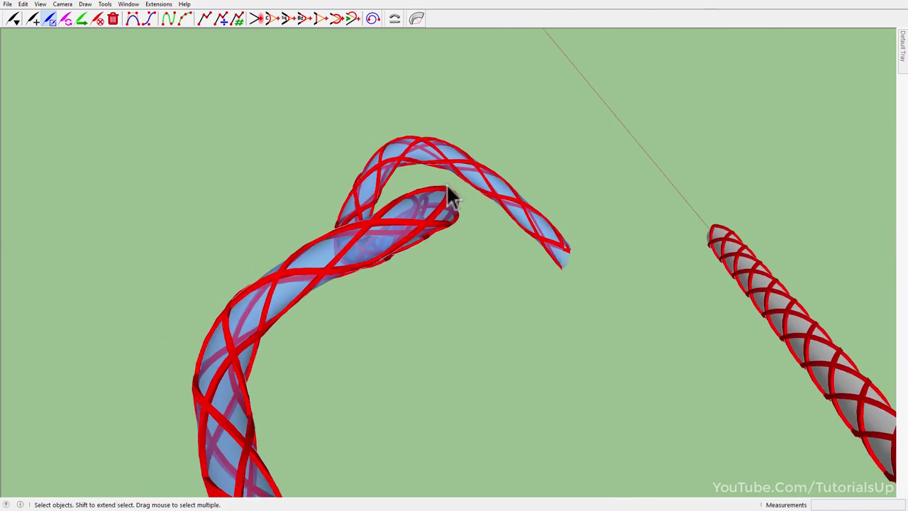
scroll(360, 260, down, 1)
scroll(371, 244, up, 1)
mouse_move(371, 243)
middle_down()
mouse_move(405, 269)
mouse_move(380, 216)
mouse_move(592, 137)
mouse_move(401, 317)
middle_up()
Step: Temporarily remove and restore the blue glass core to check it against the red lattice
click(380, 216)
key(Delete)
key(ctrl+z)
key(ctrl+z)
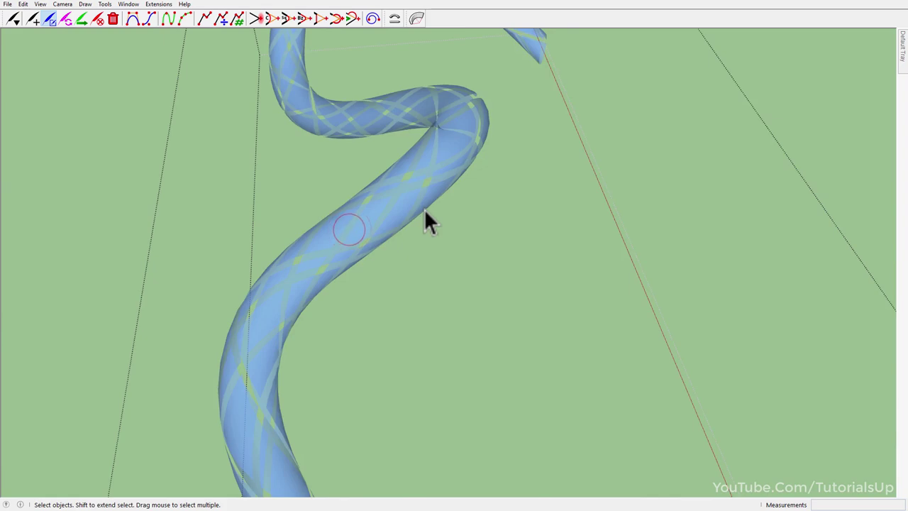
scroll(426, 216, down, 2)
mouse_move(427, 211)
middle_down()
mouse_move(250, 158)
mouse_move(424, 256)
middle_up()
key(ctrl+y)
scroll(434, 187, up, 2)
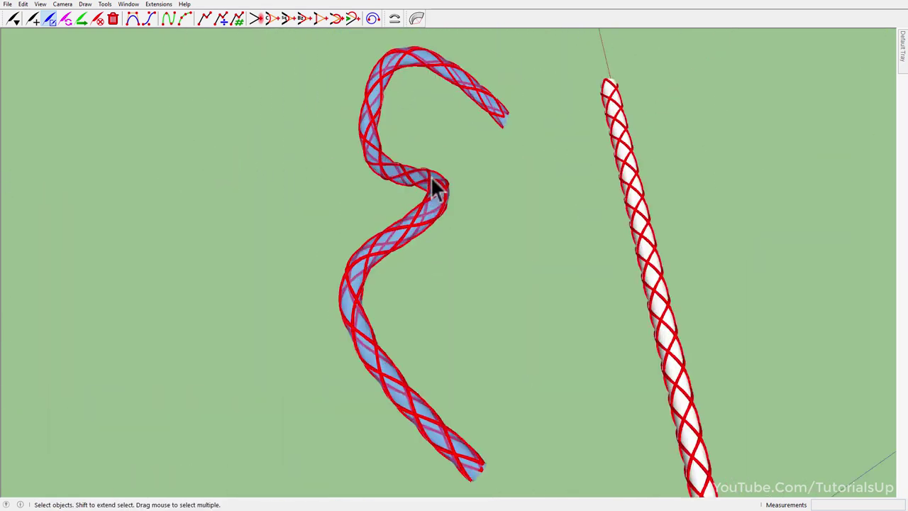
Step: Orbit around the finished red lattice tube with its blue glass core
mouse_move(434, 187)
middle_down()
mouse_move(227, 134)
mouse_move(383, 142)
middle_up()
scroll(408, 202, down, 3)
mouse_move(408, 205)
middle_down()
mouse_move(253, 233)
mouse_move(183, 260)
mouse_move(567, 110)
middle_up()
scroll(567, 112, up, 3)
mouse_move(477, 170)
middle_down()
mouse_move(493, 148)
mouse_move(655, 128)
mouse_move(473, 169)
middle_up()
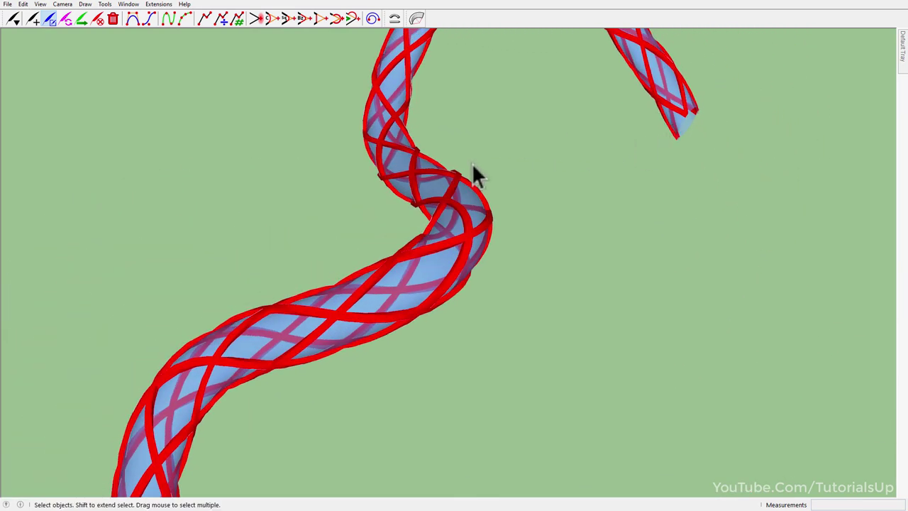
click(39, 5)
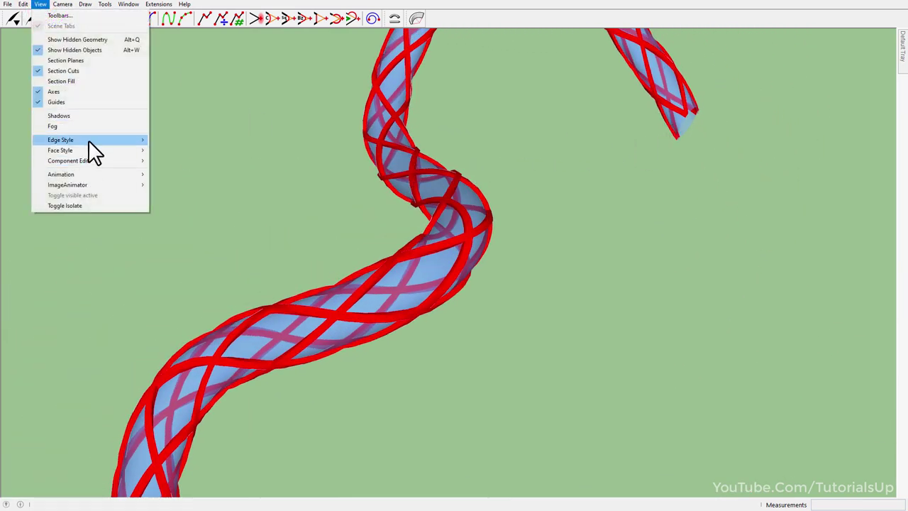
mouse_move(60, 150)
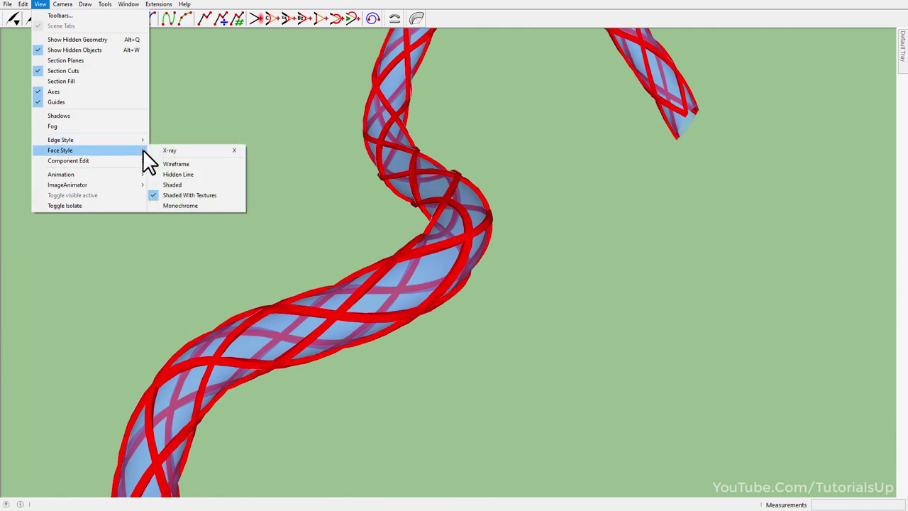
click(197, 206)
mouse_move(442, 254)
middle_down()
mouse_move(541, 154)
mouse_move(762, 303)
mouse_move(686, 288)
mouse_move(476, 127)
mouse_move(305, 134)
mouse_move(286, 308)
mouse_move(294, 221)
middle_up()
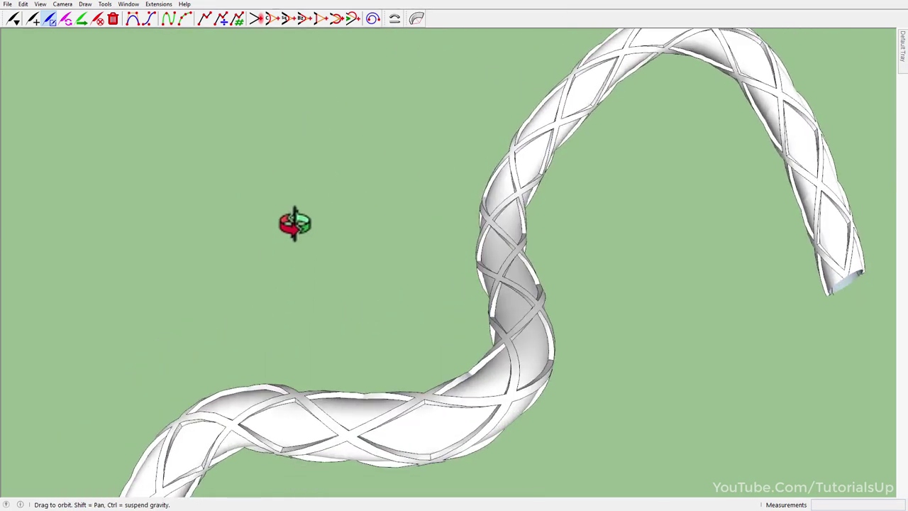
click(40, 4)
mouse_move(60, 150)
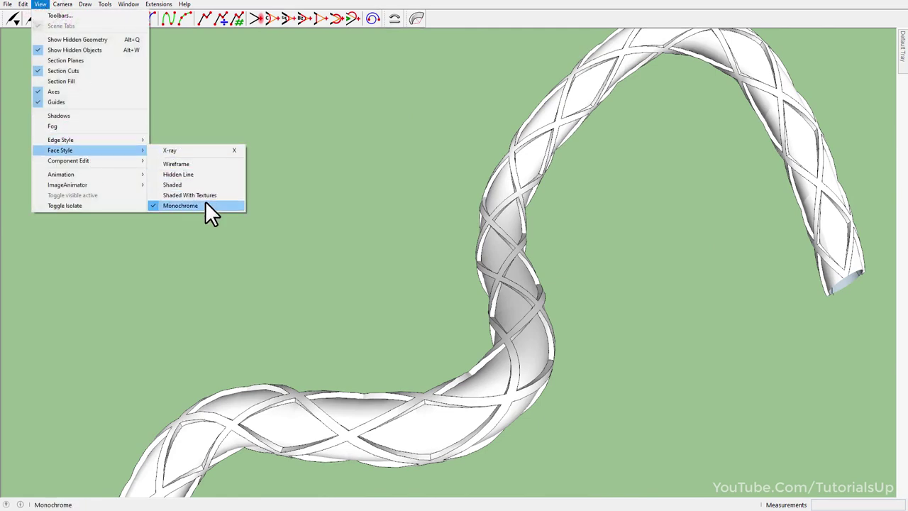
click(206, 192)
mouse_move(452, 168)
middle_down()
mouse_move(395, 164)
mouse_move(401, 128)
mouse_move(427, 107)
middle_up()
middle_drag(482, 369, 483, 369)
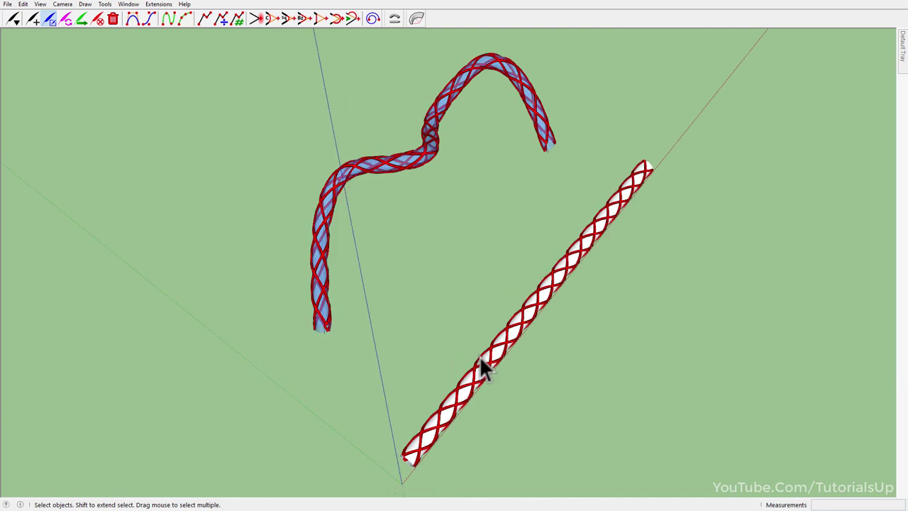